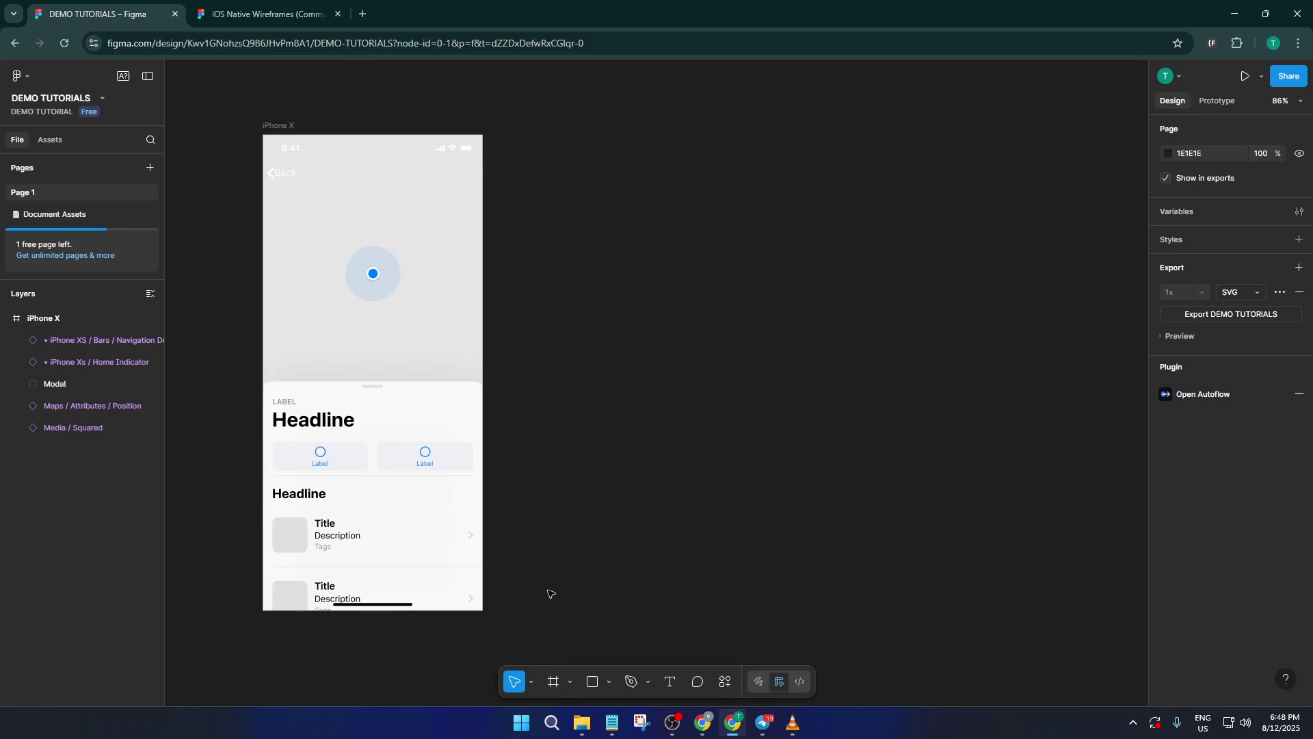
# Draw a blank 389×812 frame, Frame 1, beside the iPhone X mockup.
pyautogui.click(555, 681)
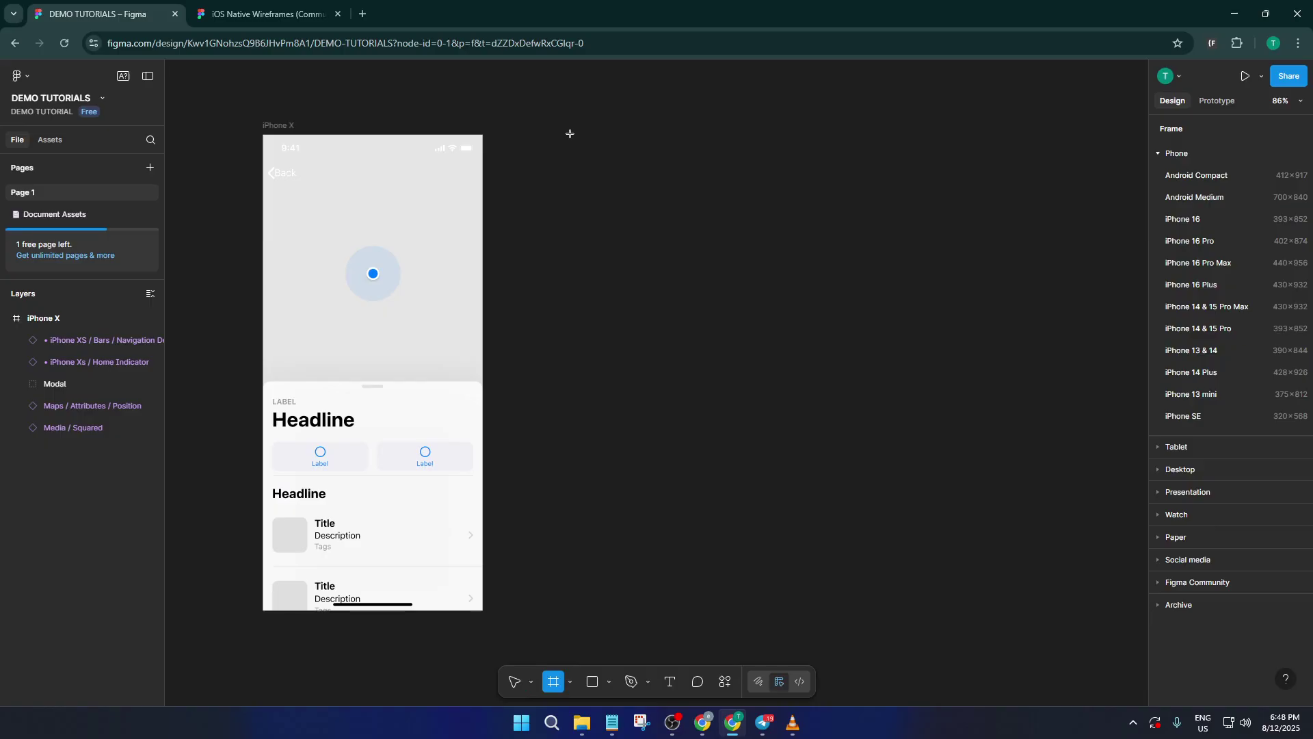
pyautogui.moveTo(570, 134); pyautogui.dragTo(797, 609)
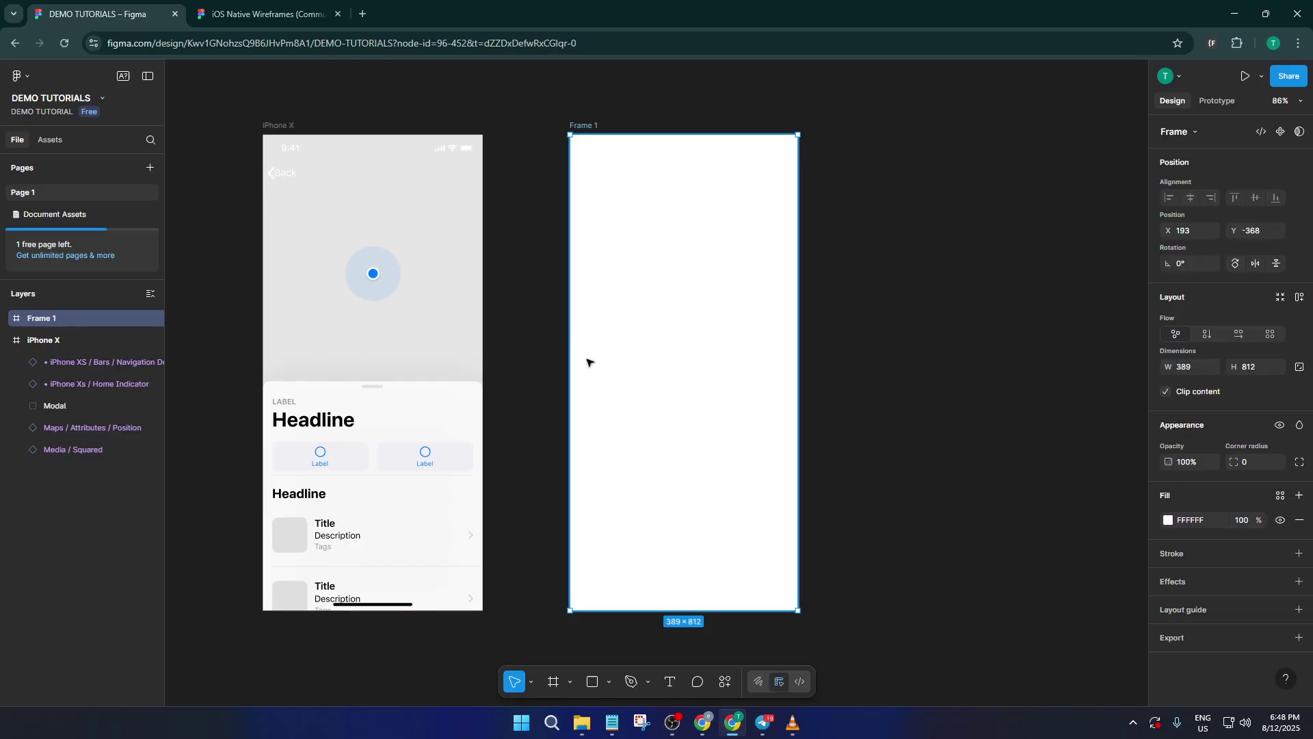
# Draw a grey 389×423 rectangle across the top half of Frame 1.
pyautogui.click(595, 681)
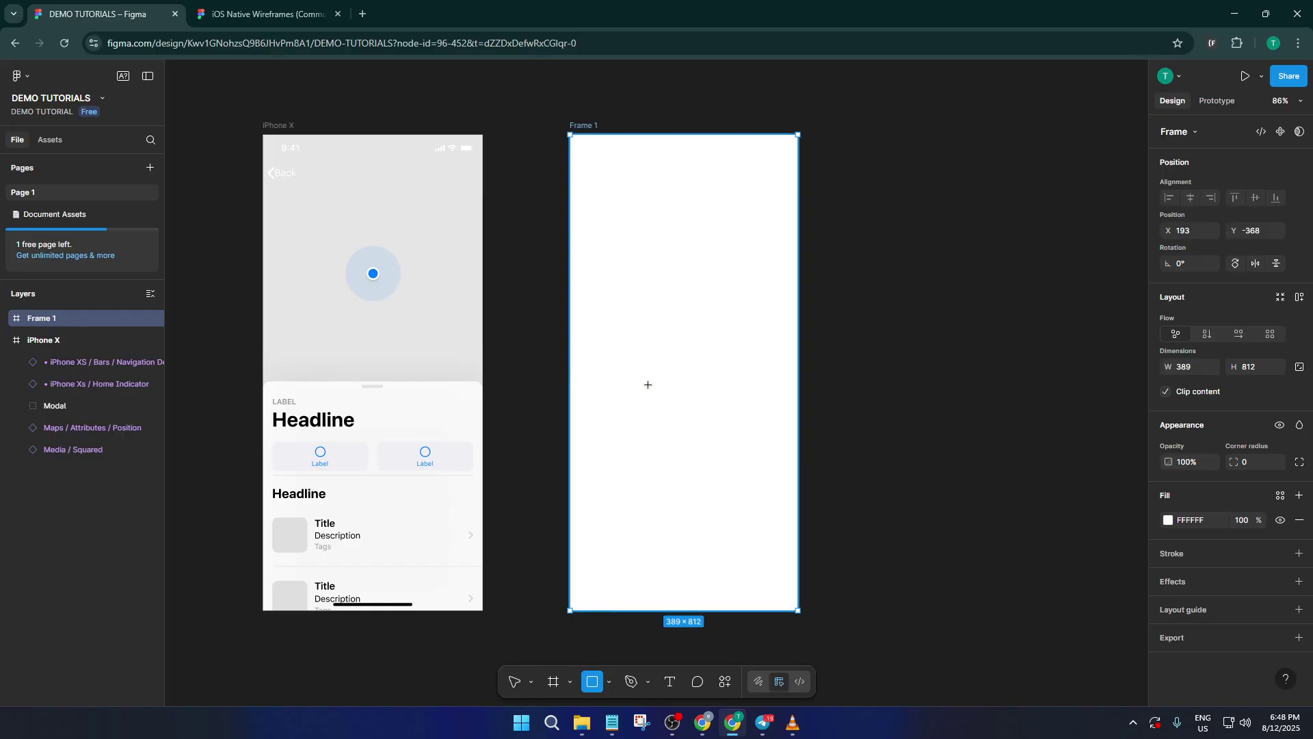
pyautogui.moveTo(570, 383); pyautogui.dragTo(797, 135)
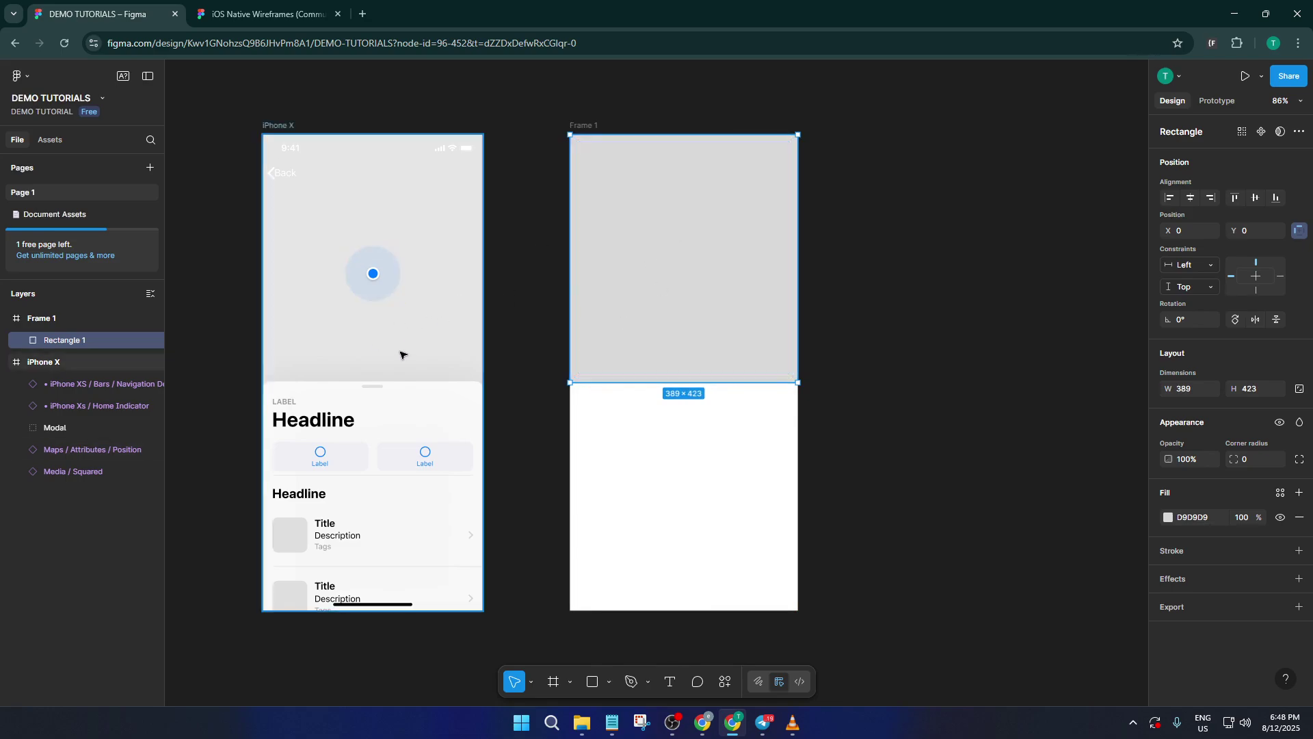
pyautogui.click(841, 380)
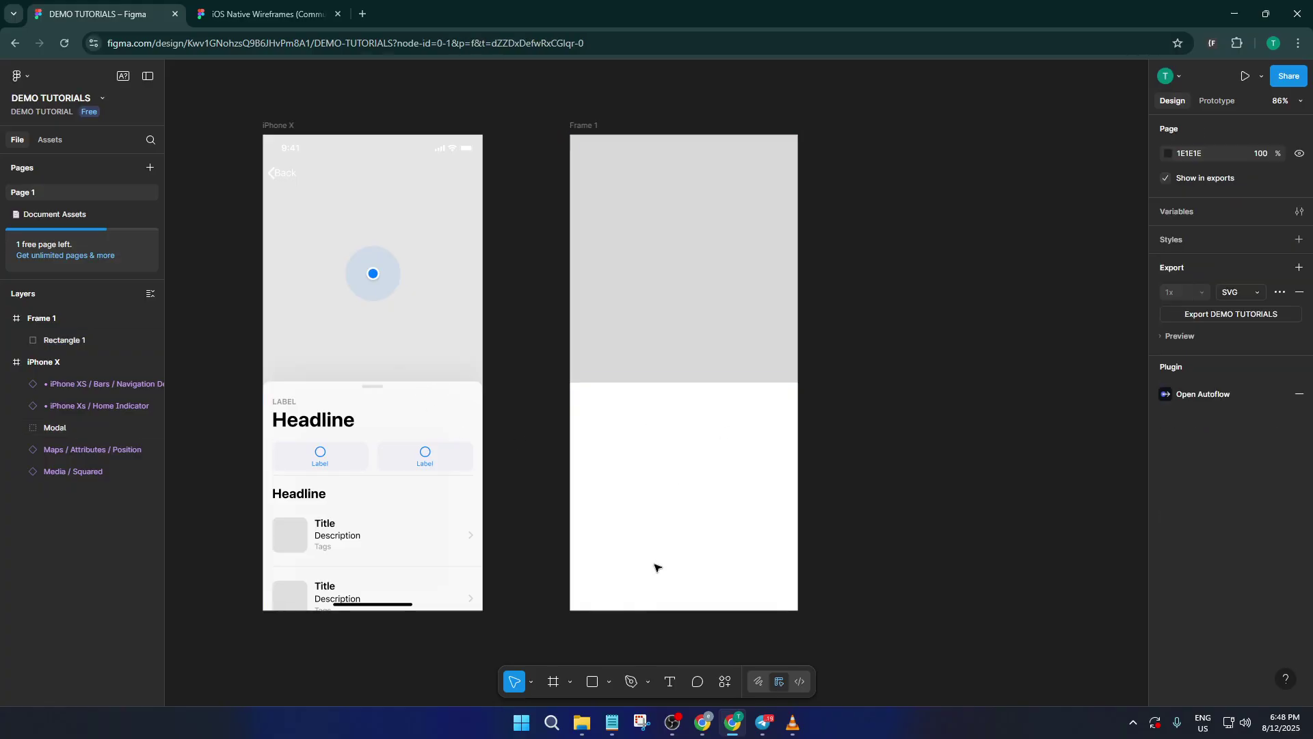
# Draw a short 75-wide line at the header's bottom edge with a round start cap.
pyautogui.click(609, 681)
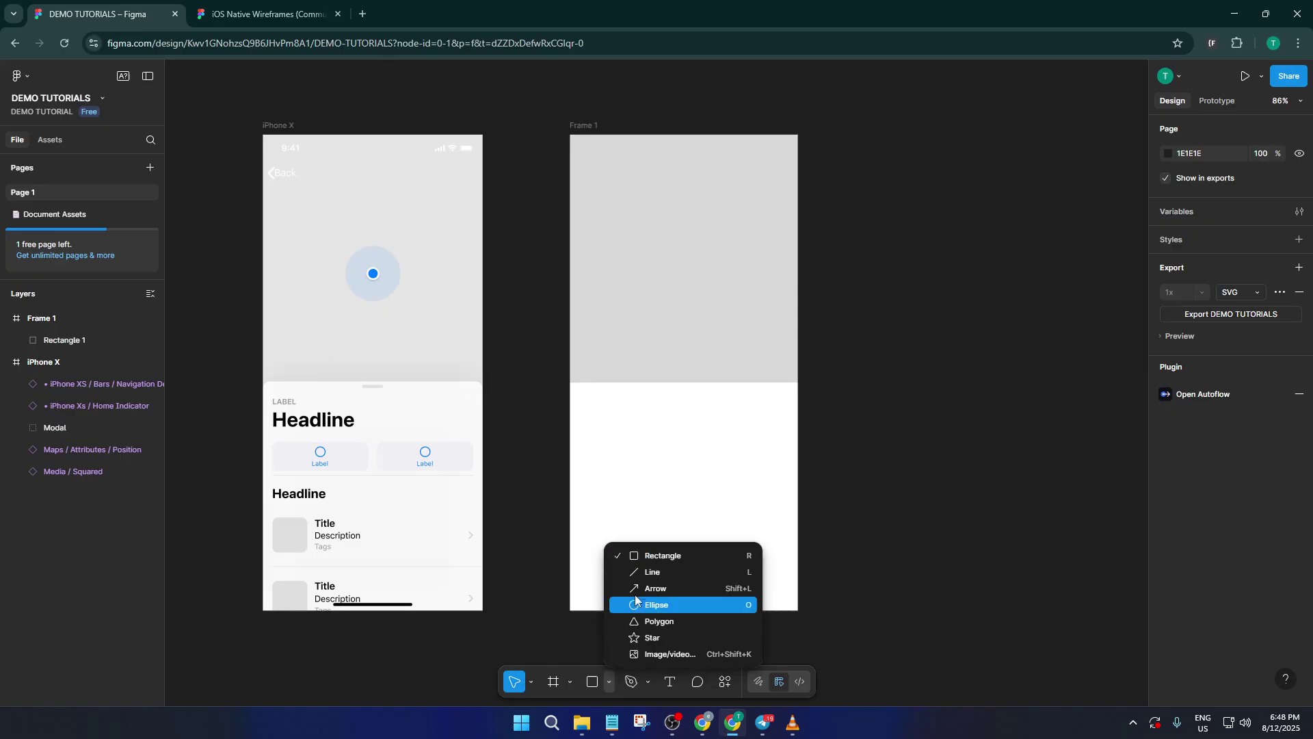
pyautogui.click(648, 574)
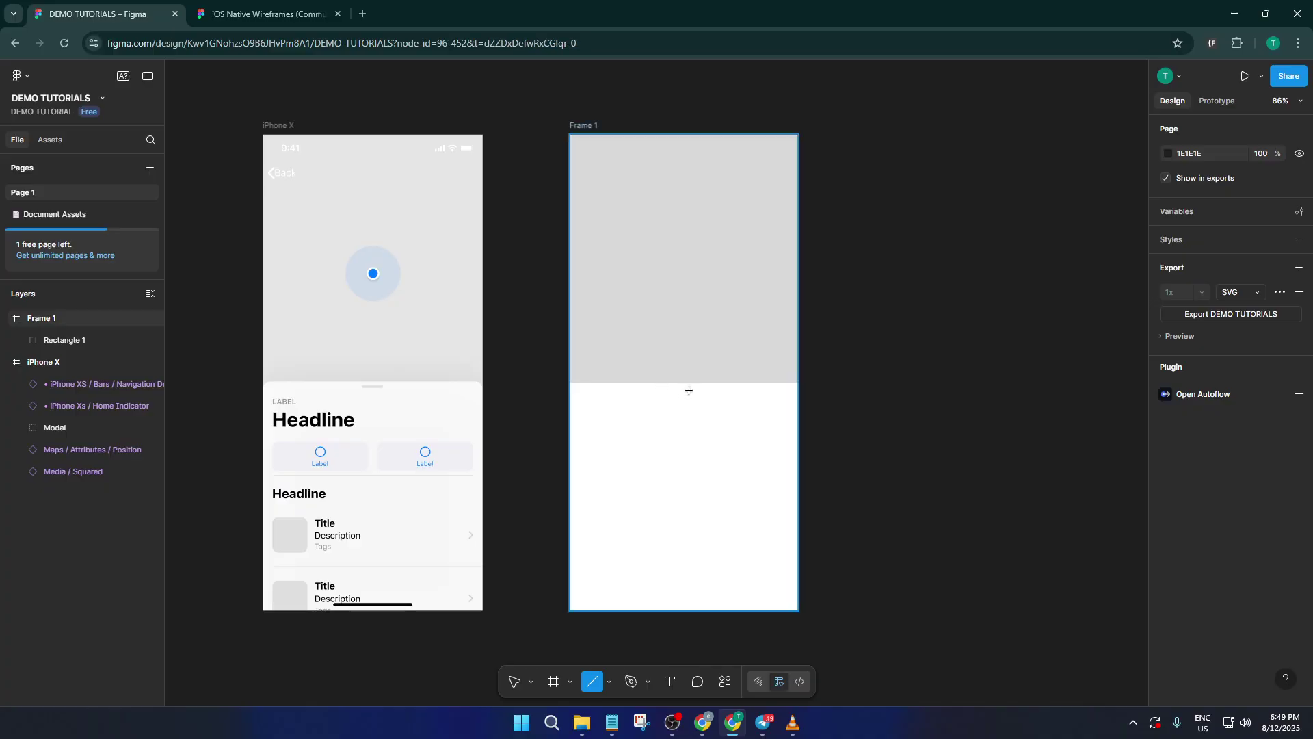
pyautogui.moveTo(662, 387); pyautogui.dragTo(706, 387)
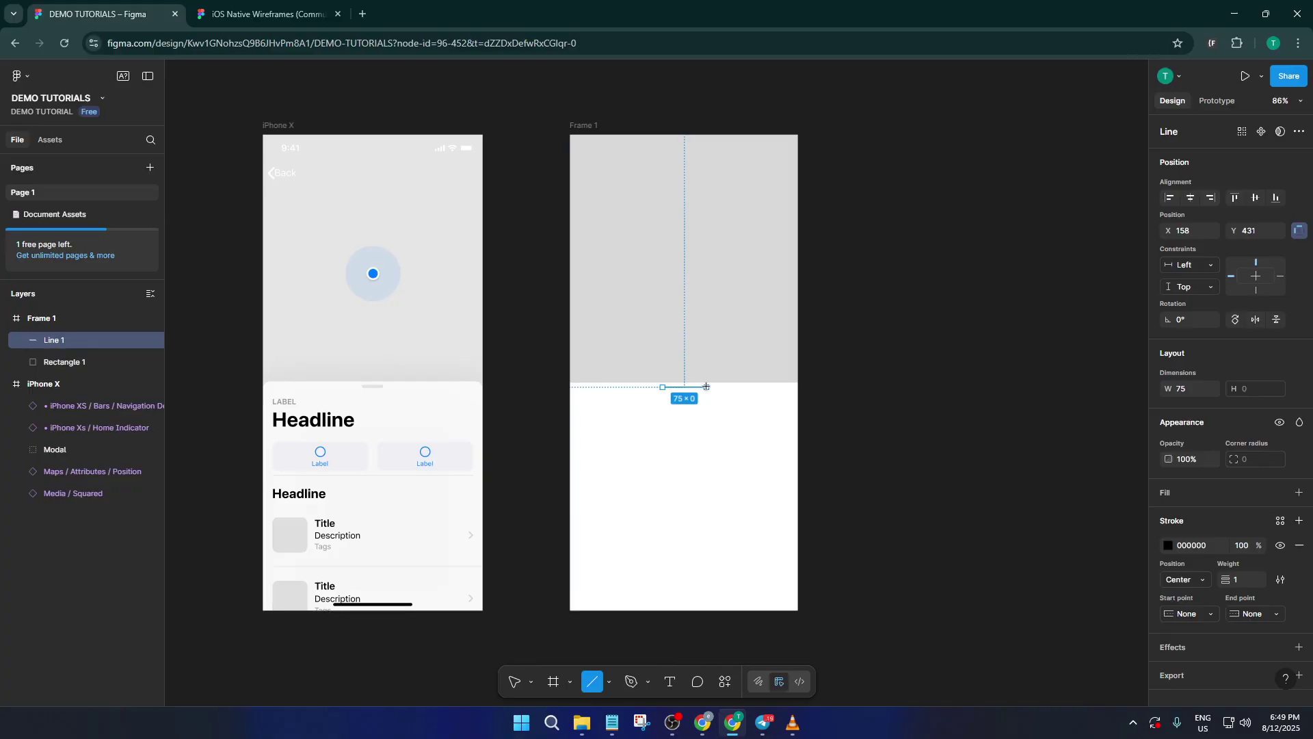
pyautogui.moveTo(706, 386); pyautogui.dragTo(707, 387)
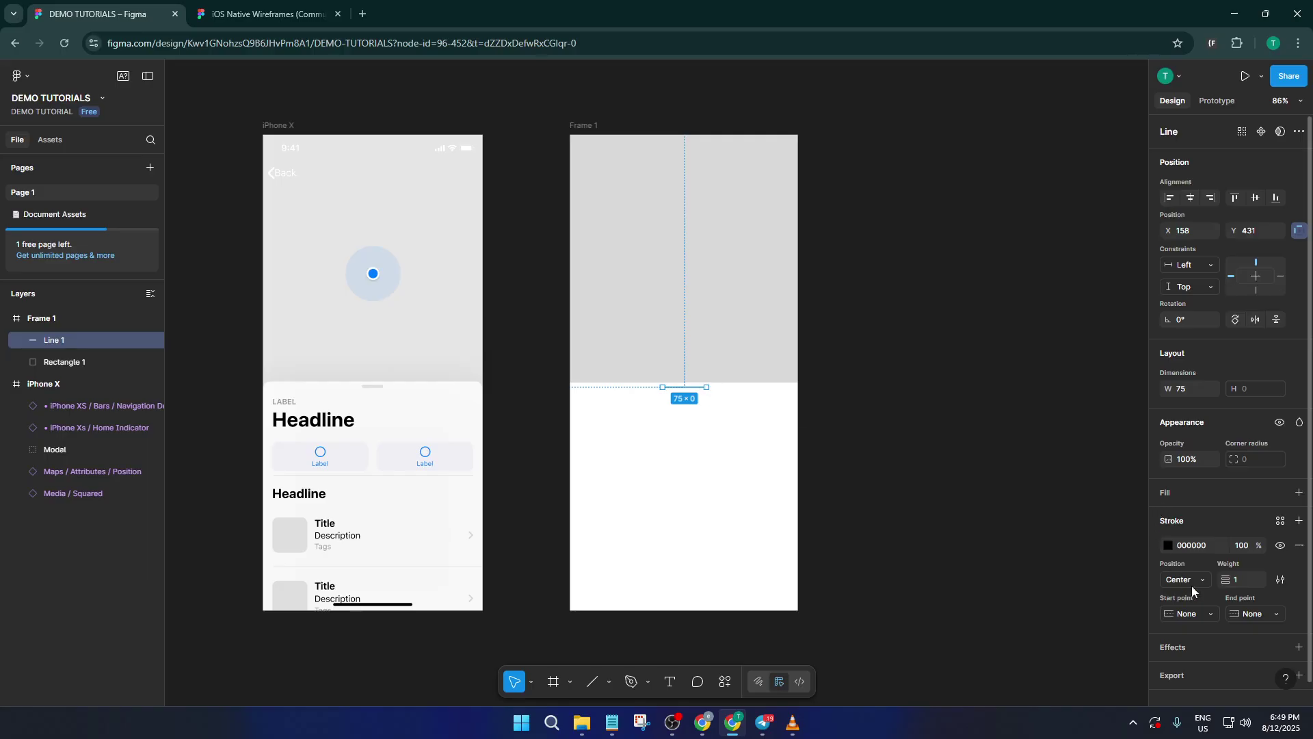
pyautogui.click(1192, 618)
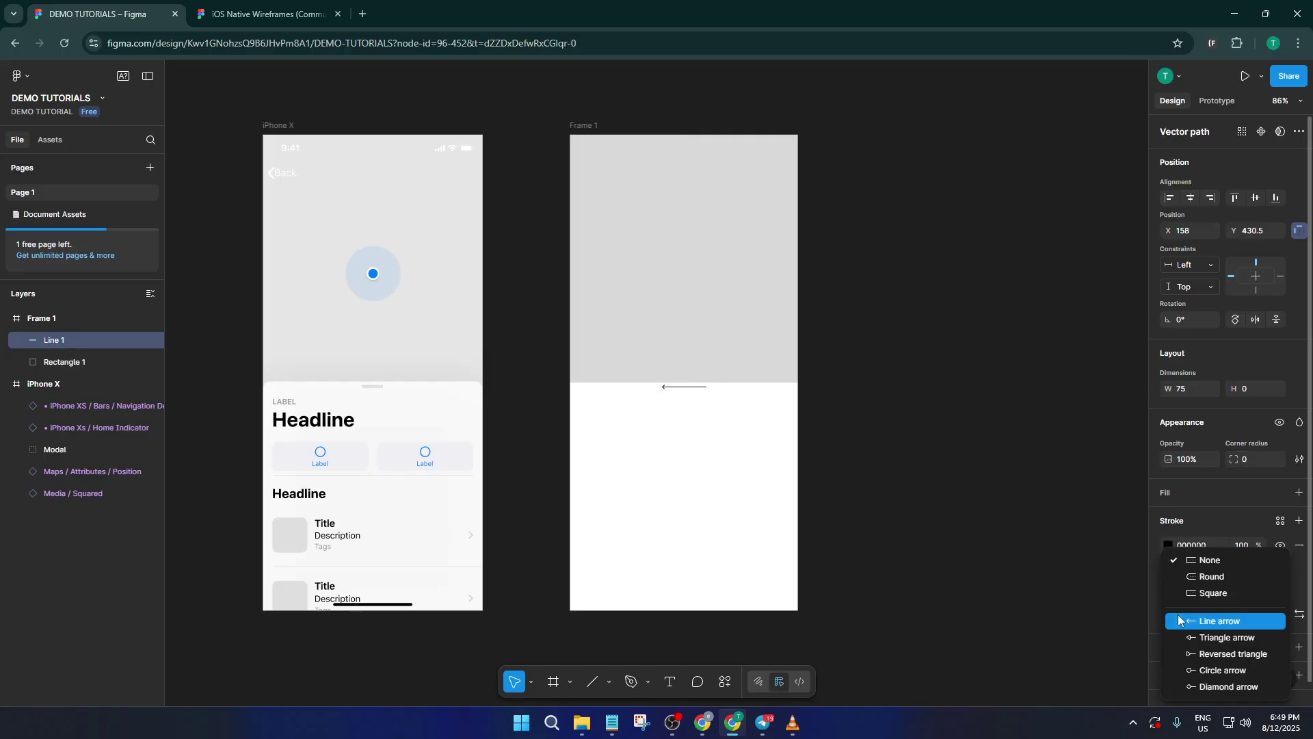
pyautogui.click(1210, 576)
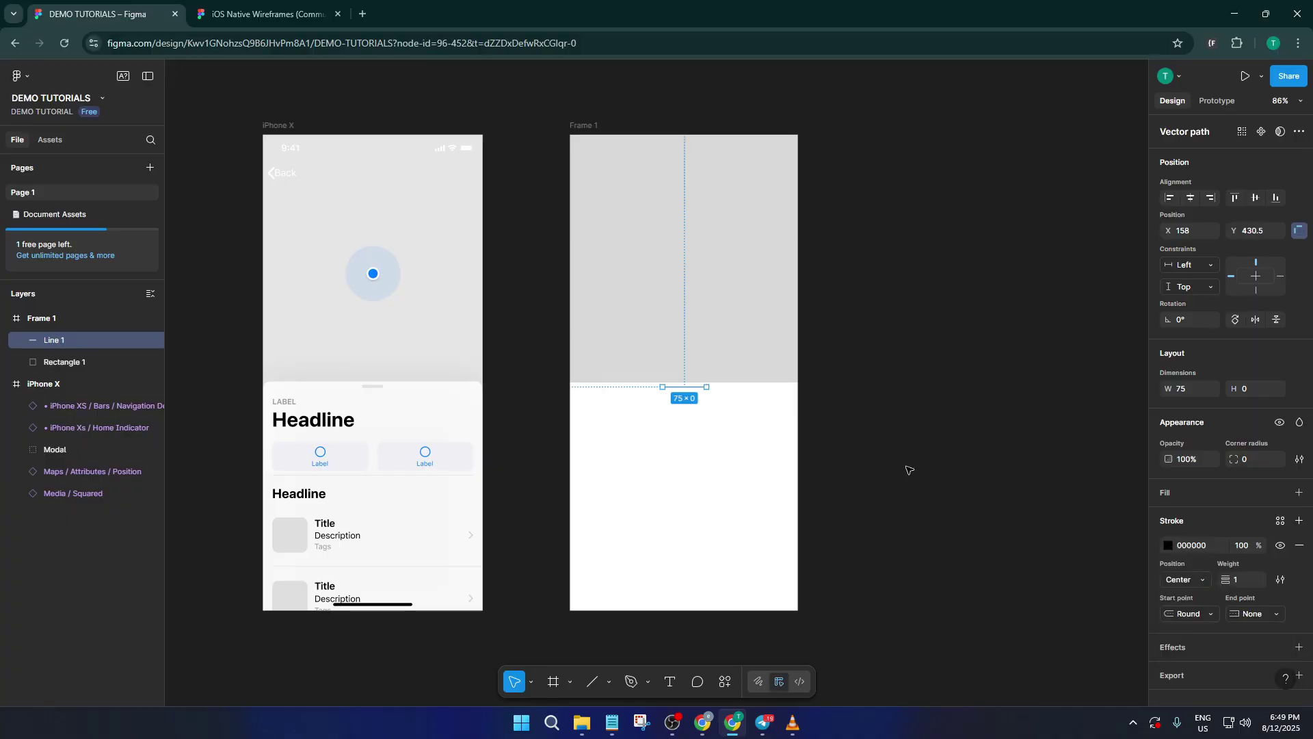
pyautogui.click(897, 414)
# Thicken the line and give its stroke the header's D9D9D9 grey via eyedropper.
pyautogui.click(684, 387)
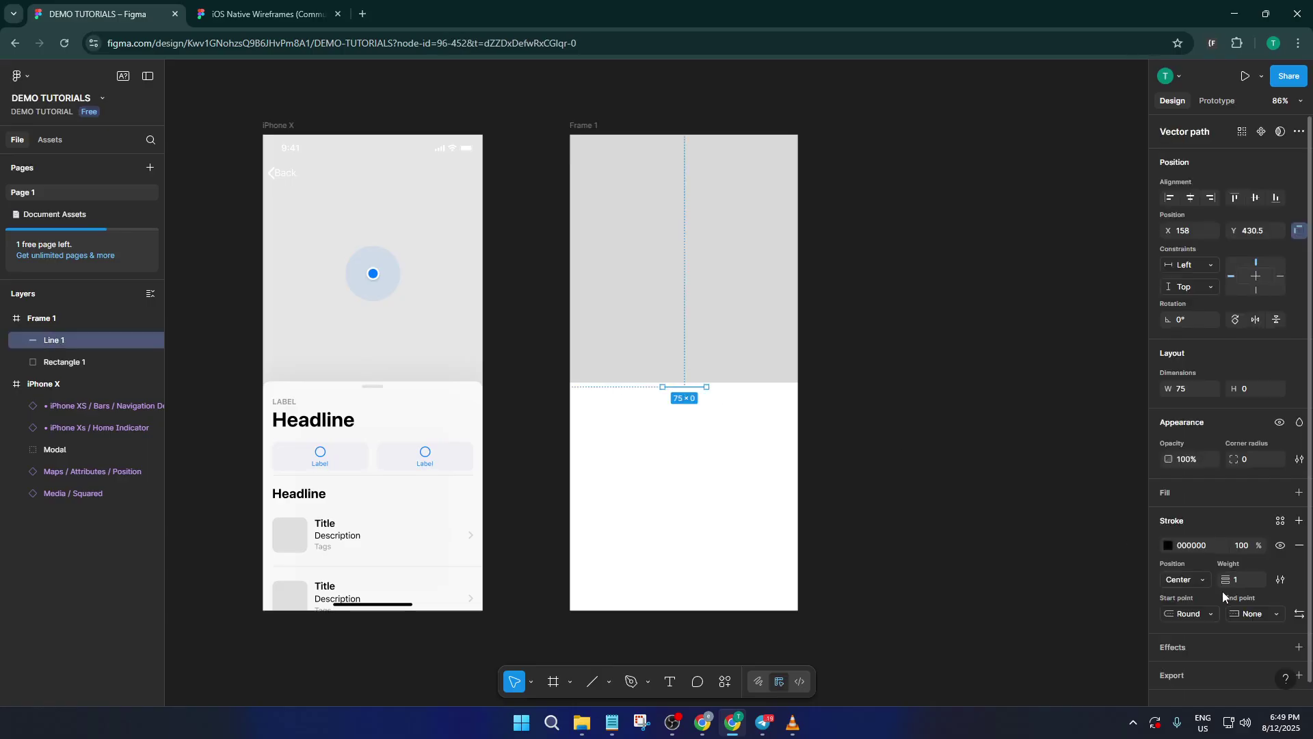
pyautogui.moveTo(1234, 581)
pyautogui.mouseDown()
pyautogui.moveTo(1245, 582)
pyautogui.moveTo(1208, 575)
pyautogui.mouseUp()
pyautogui.click(1168, 545)
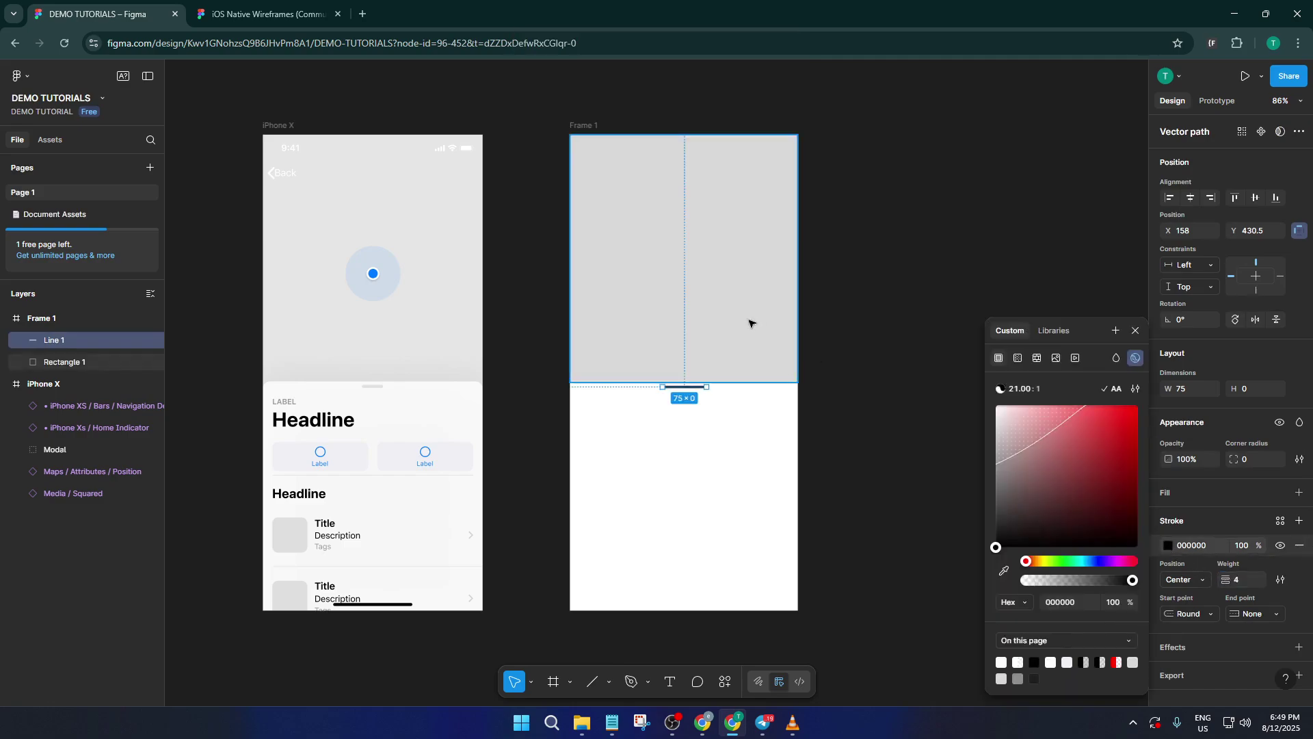
pyautogui.click(1004, 571)
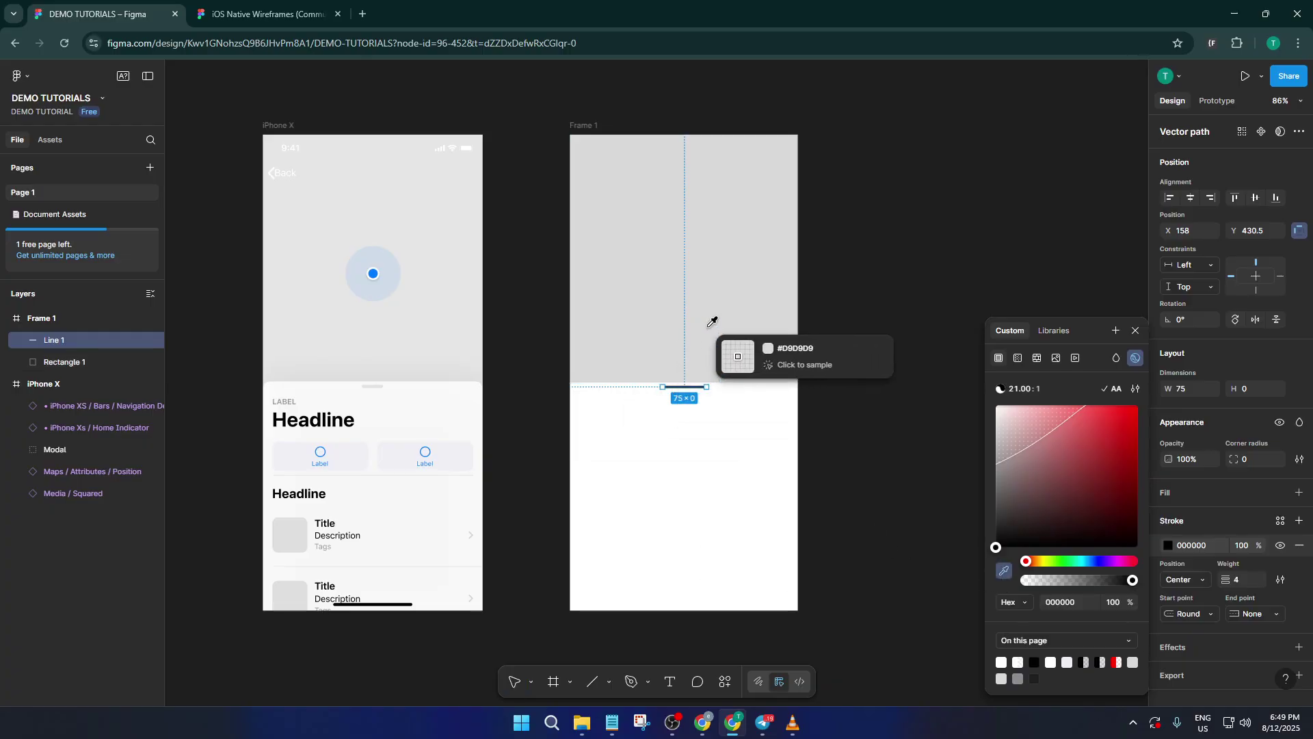
pyautogui.click(717, 357)
pyautogui.click(814, 402)
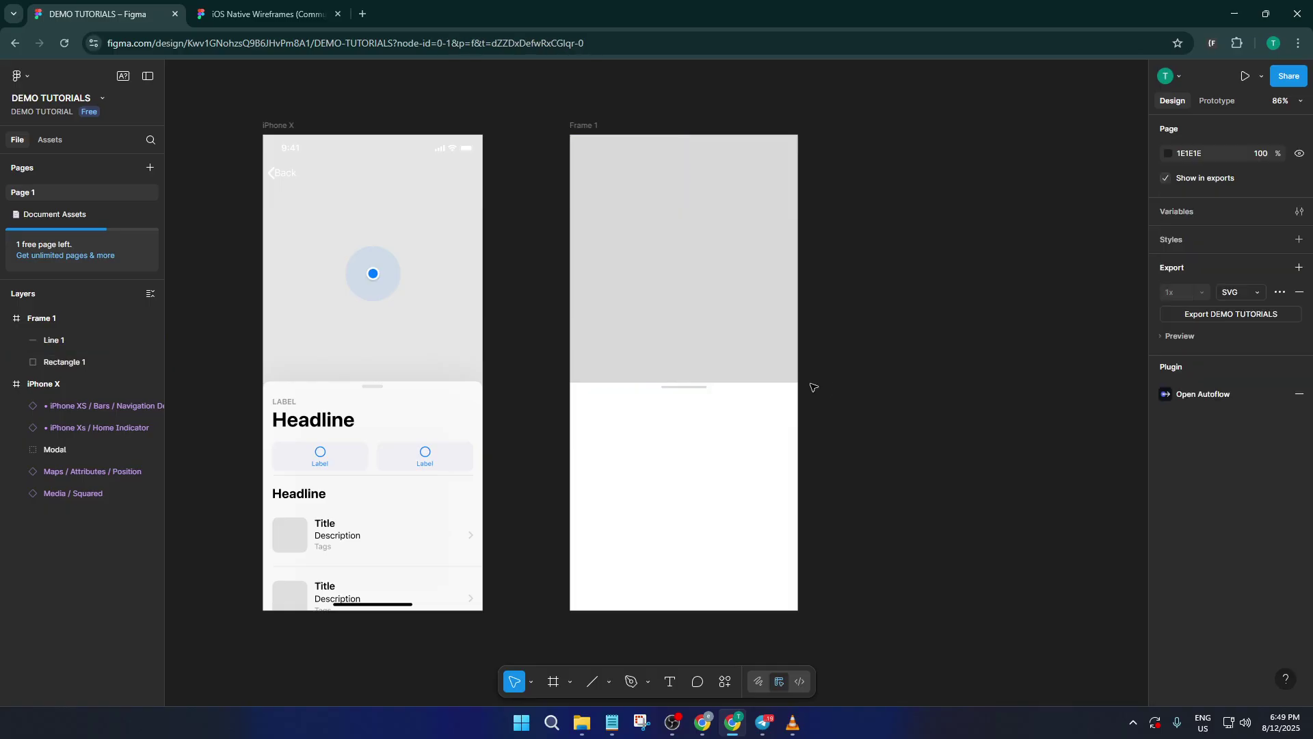
# Set the divider line's stroke weight to 6.
pyautogui.click(686, 387)
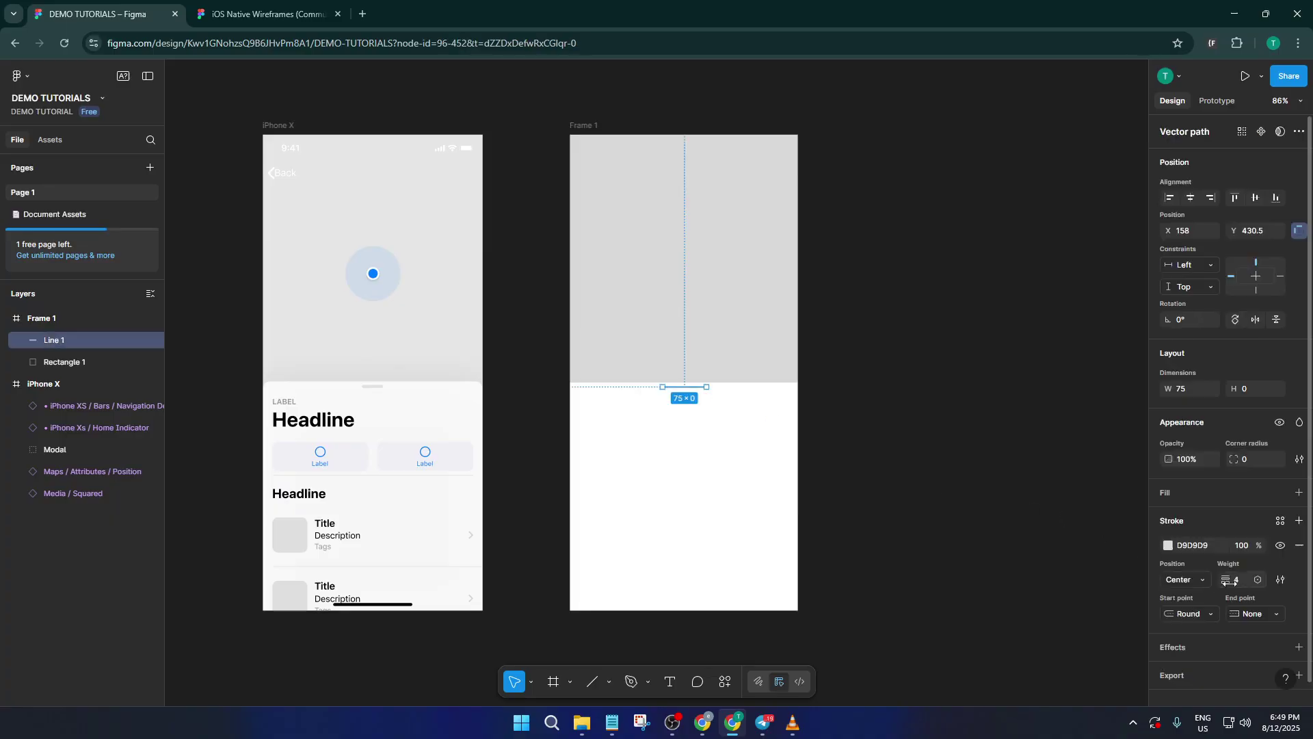
pyautogui.moveTo(1229, 582); pyautogui.dragTo(1237, 581)
pyautogui.moveTo(1229, 575); pyautogui.dragTo(1235, 575)
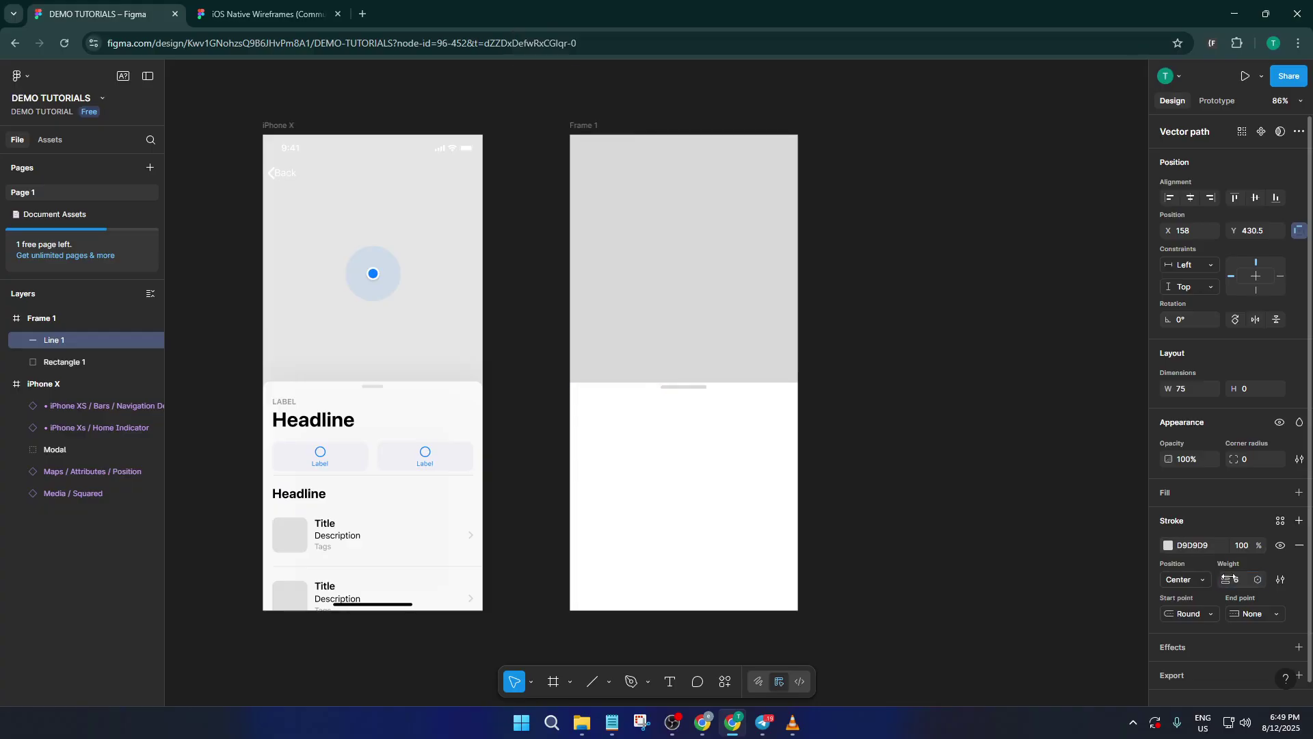
pyautogui.click(1084, 467)
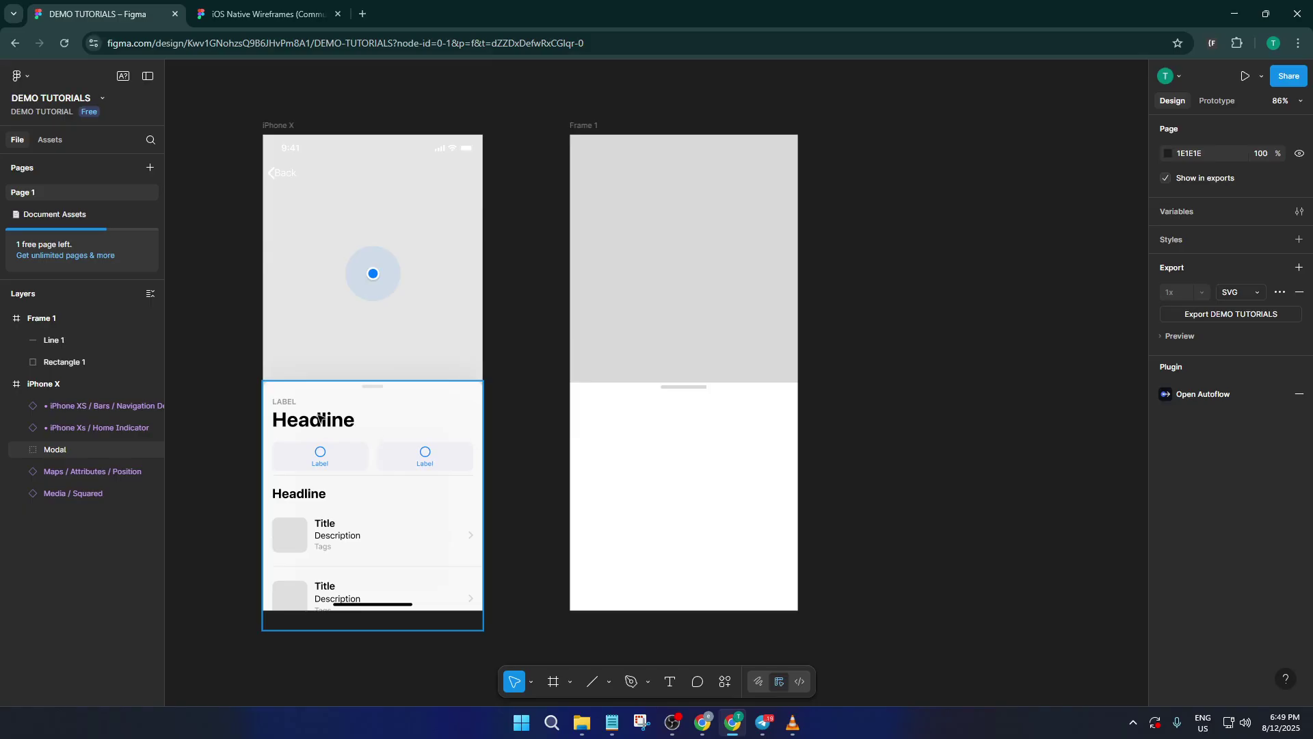
# Add a bold 'Headline' text below the header at font size 36.
pyautogui.click(670, 682)
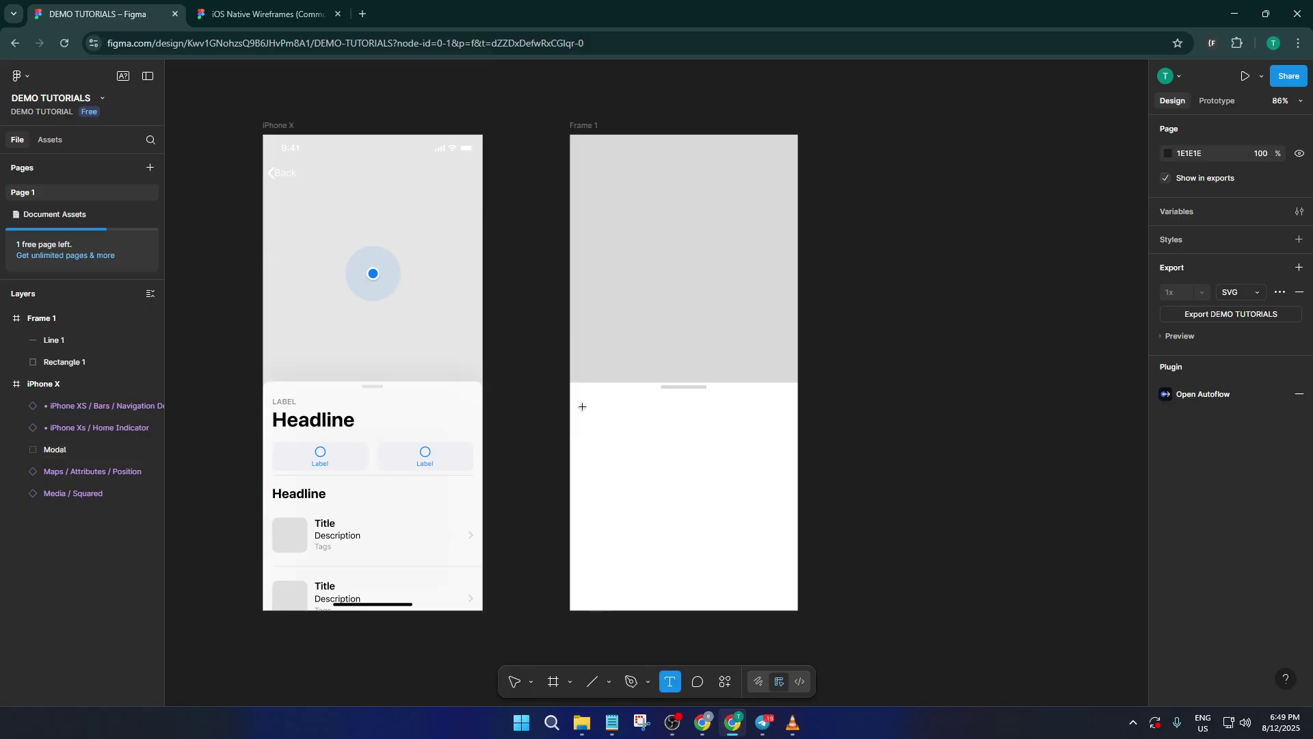
pyautogui.moveTo(581, 405); pyautogui.dragTo(679, 428)
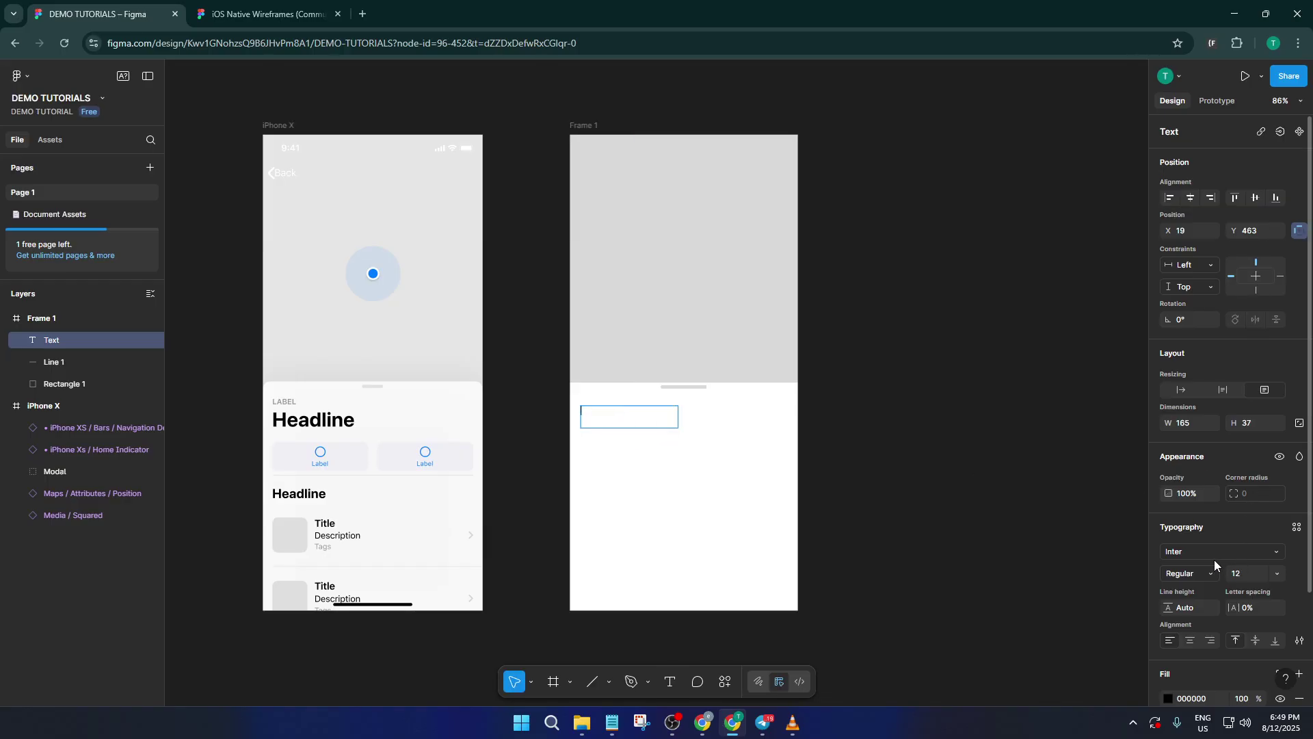
pyautogui.write('Headline')
pyautogui.hotkey('ctrl', 'a')
pyautogui.click(1213, 574)
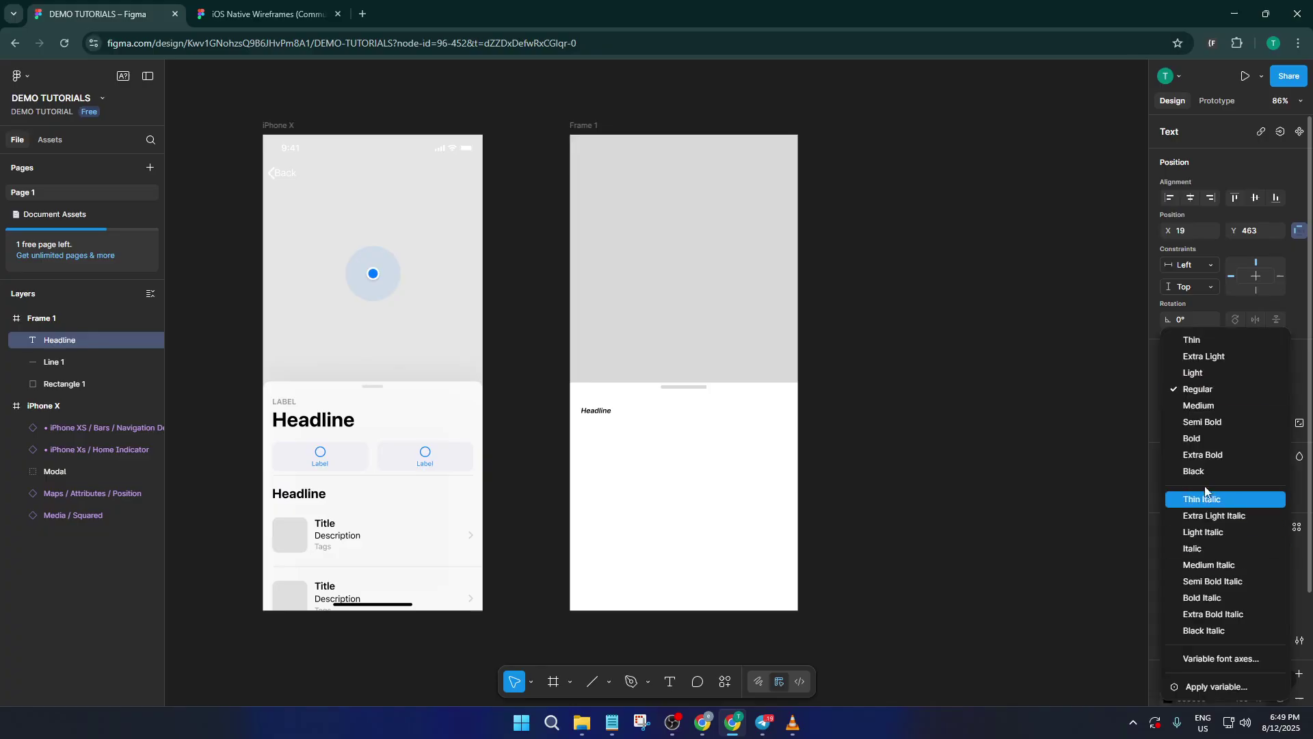
pyautogui.click(1209, 438)
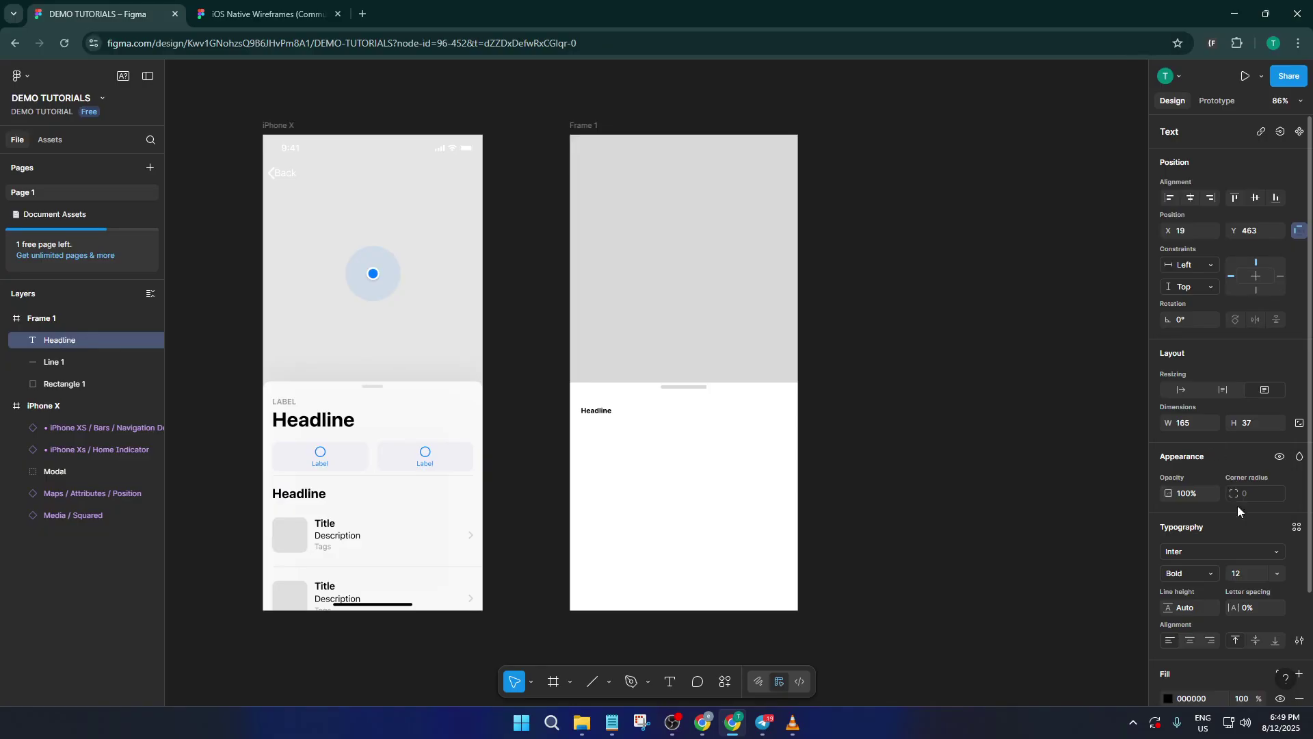
pyautogui.click(1277, 571)
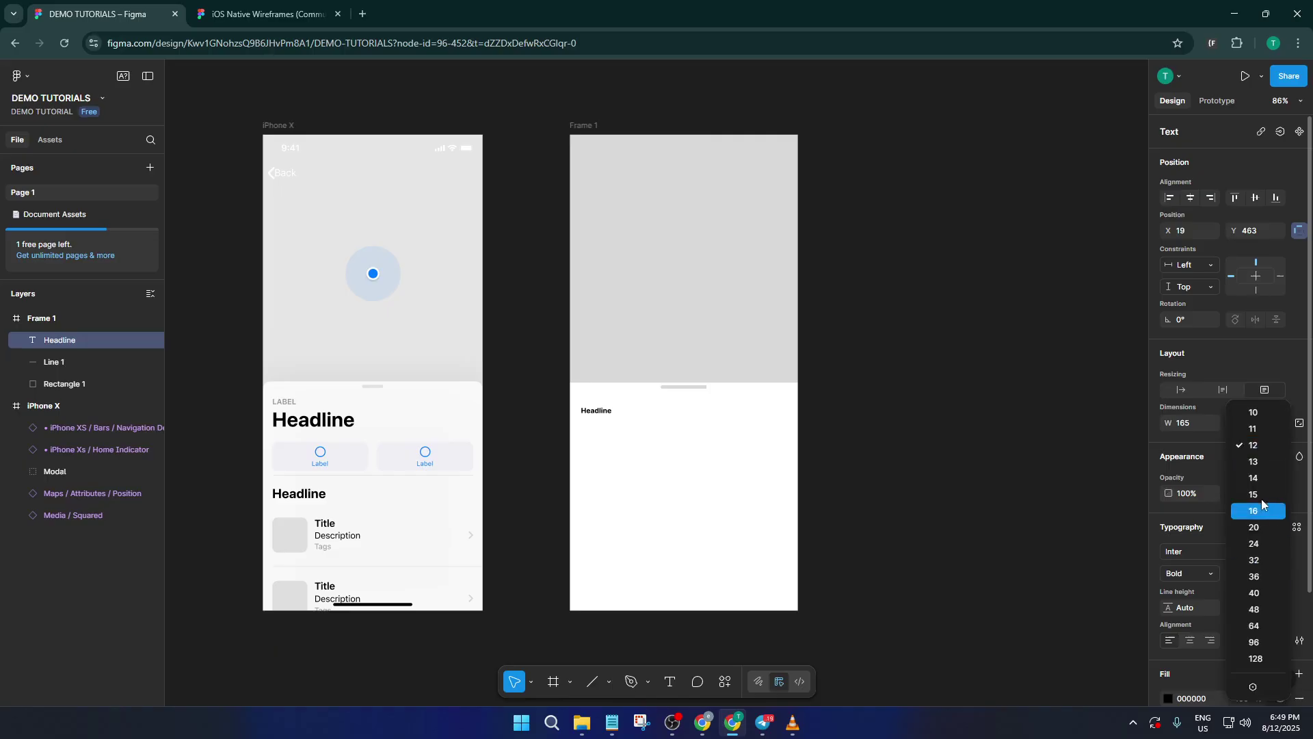
pyautogui.click(1260, 527)
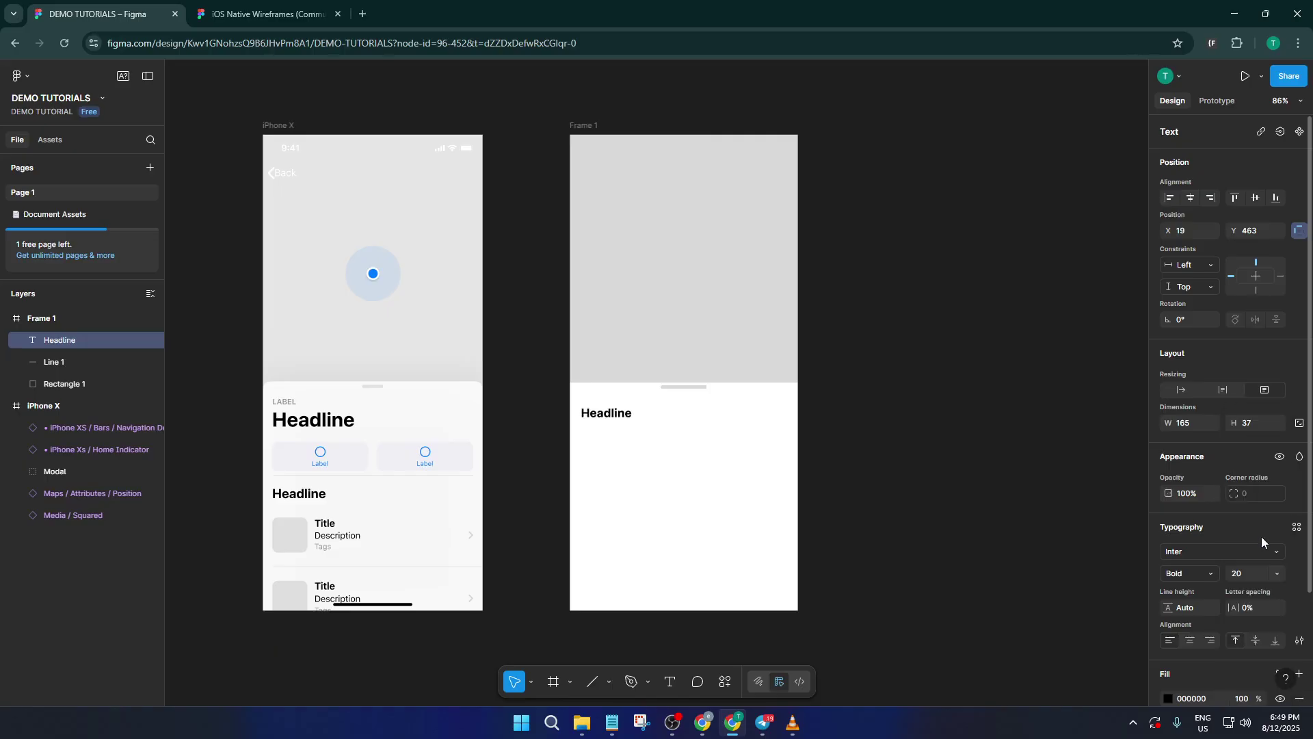
pyautogui.click(1275, 573)
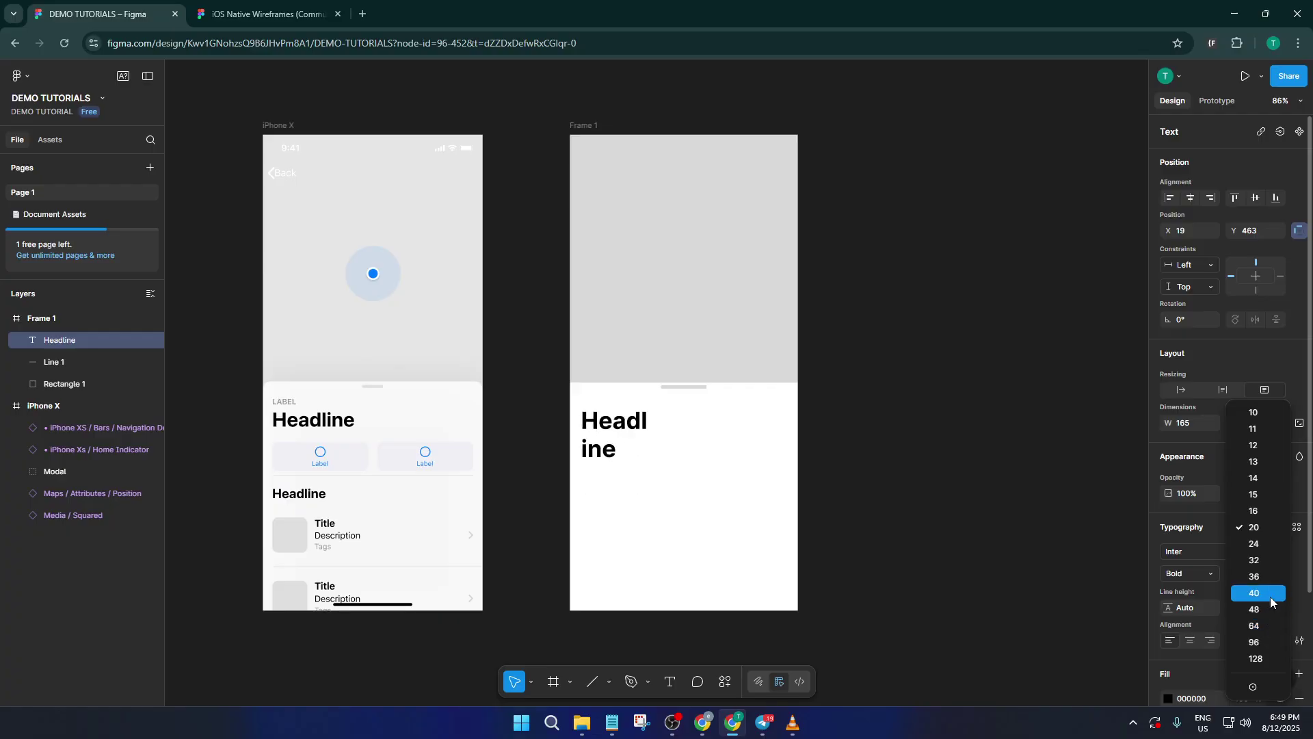
pyautogui.click(1269, 577)
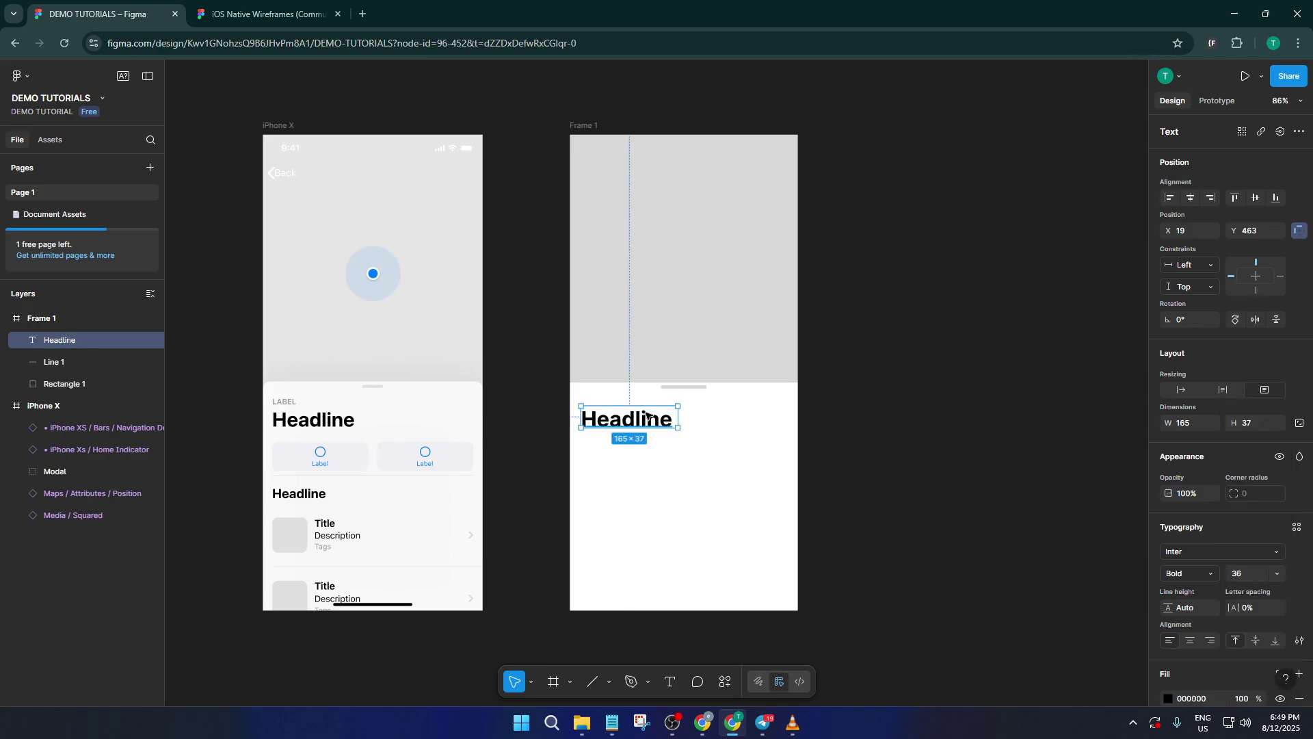
pyautogui.click(799, 431)
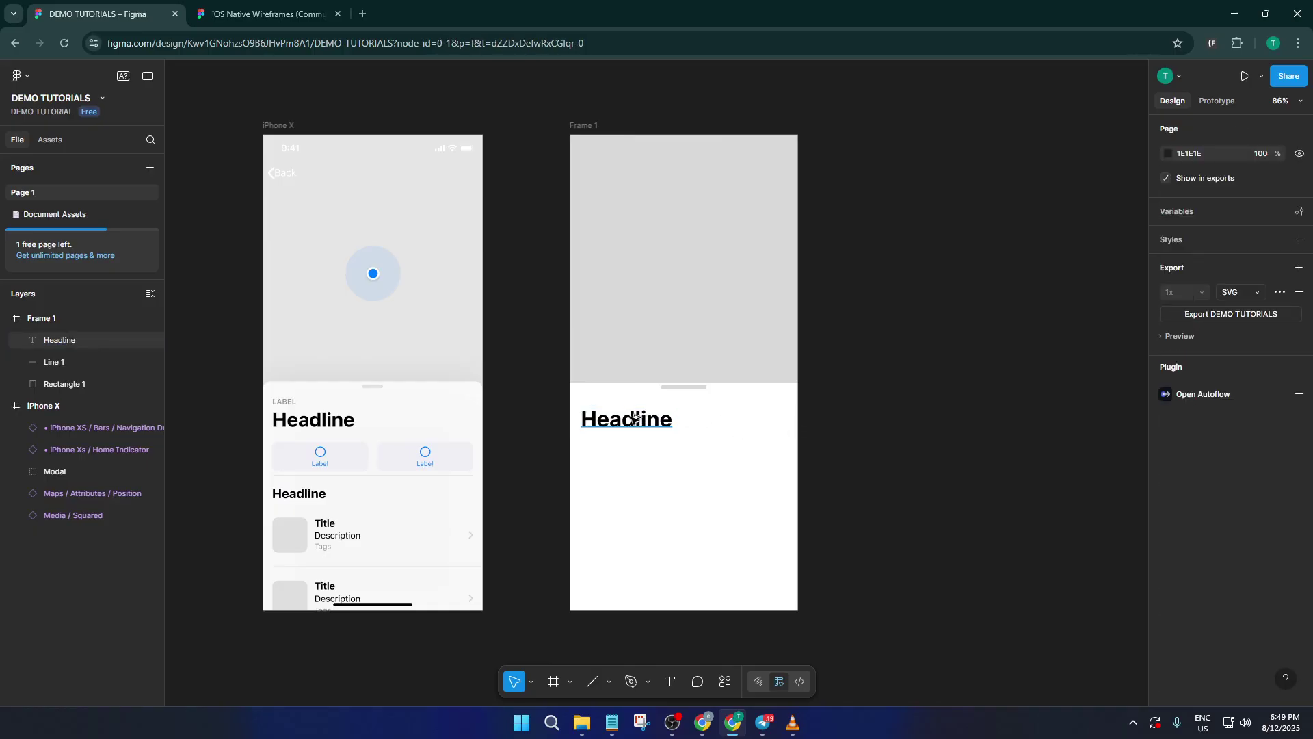
# Duplicate the Headline further down and set the copy's font size to 24.
pyautogui.moveTo(634, 415); pyautogui.dragTo(633, 496)
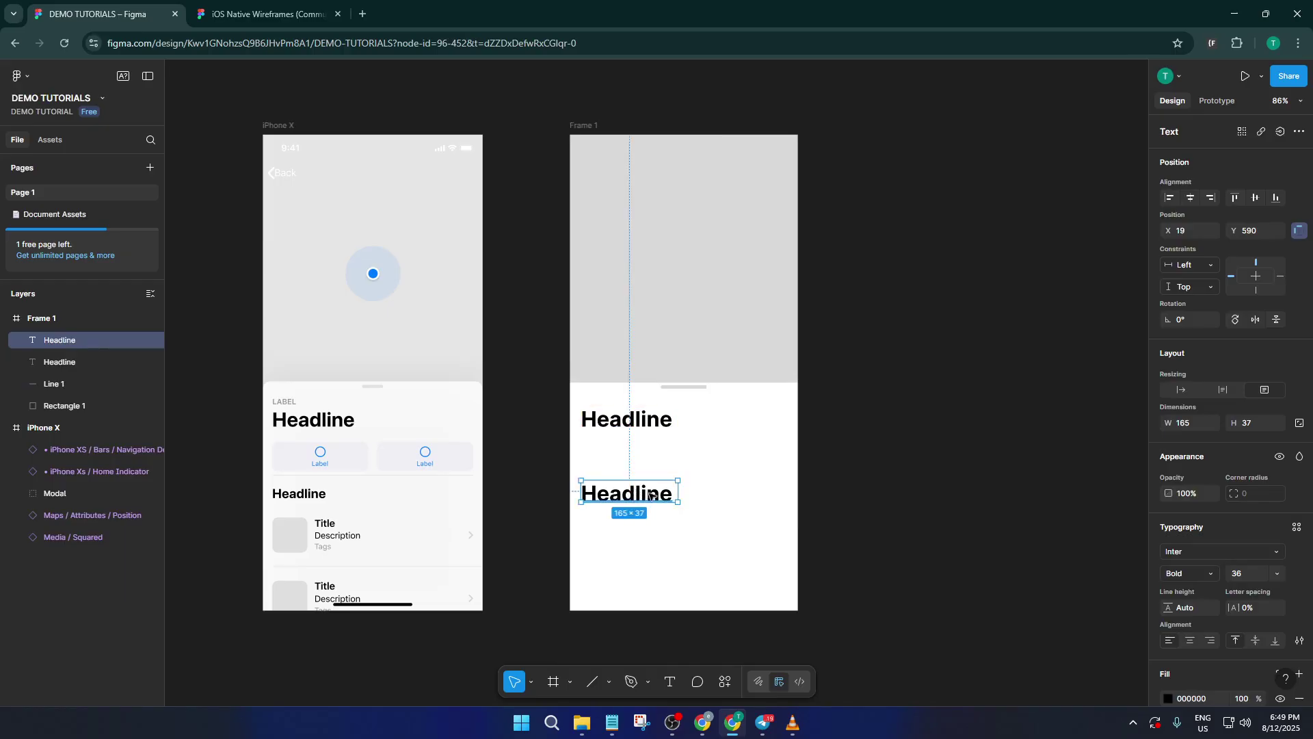
pyautogui.click(1276, 575)
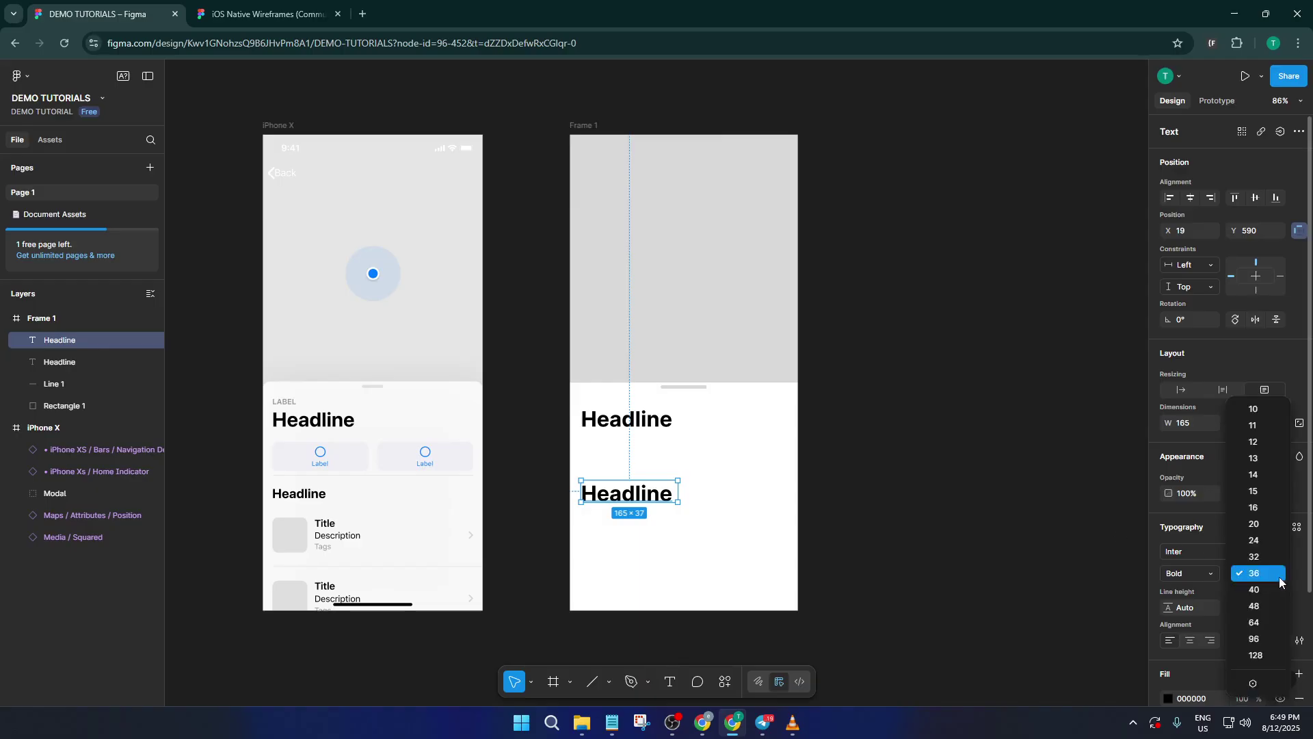
pyautogui.click(1255, 540)
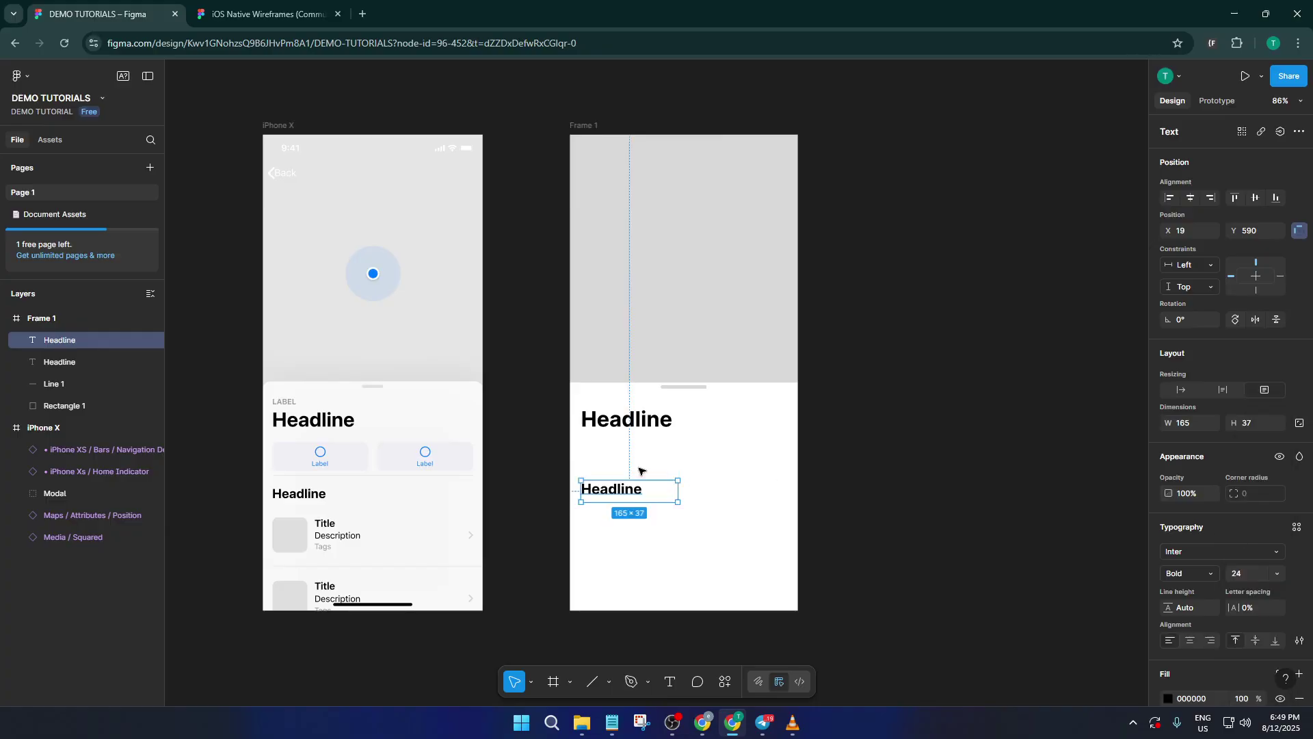
pyautogui.click(682, 464)
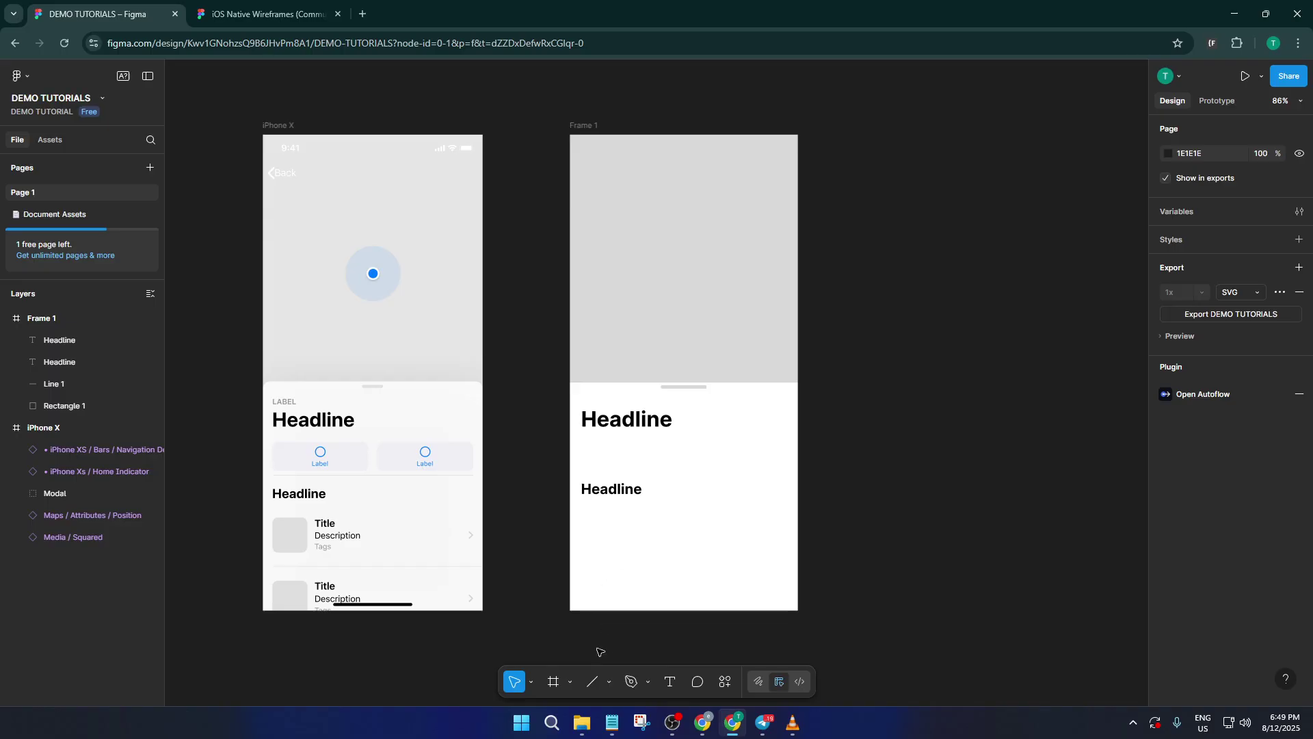
# Draw a grey button placeholder rectangle under the top Headline.
pyautogui.click(554, 682)
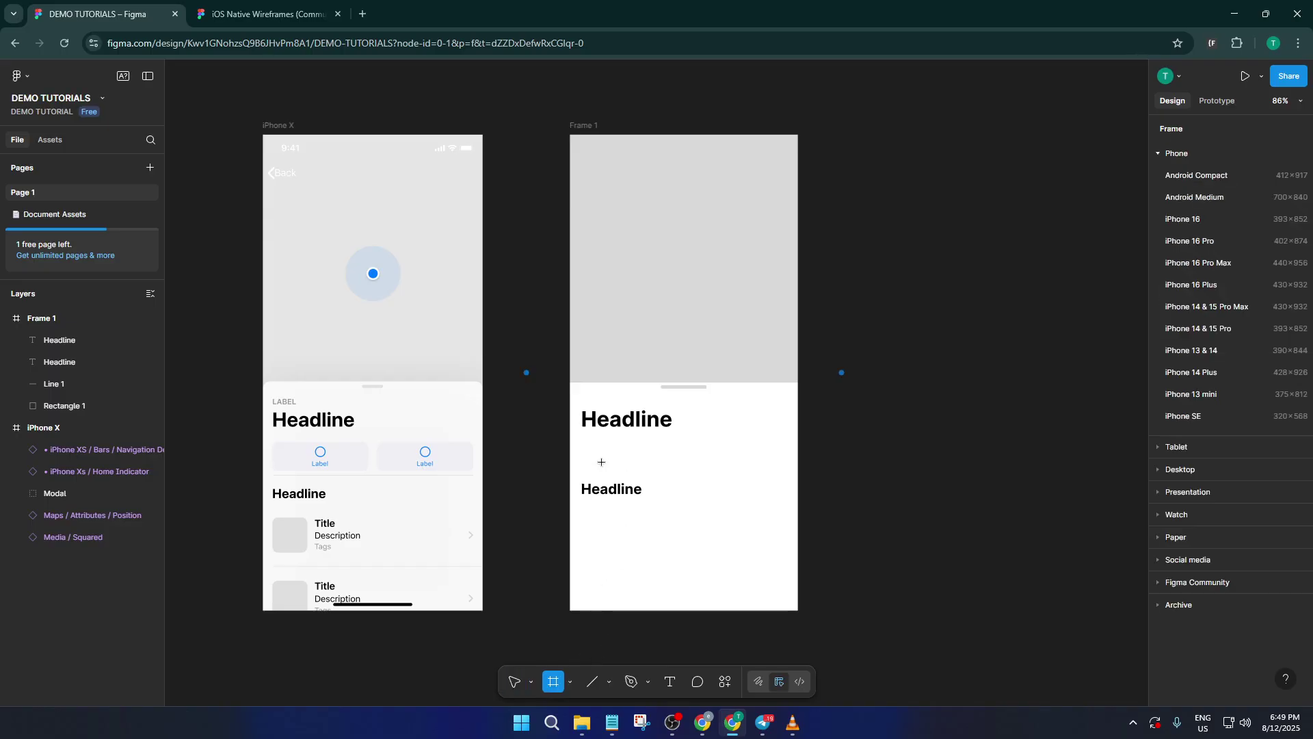
pyautogui.click(594, 681)
pyautogui.click(609, 682)
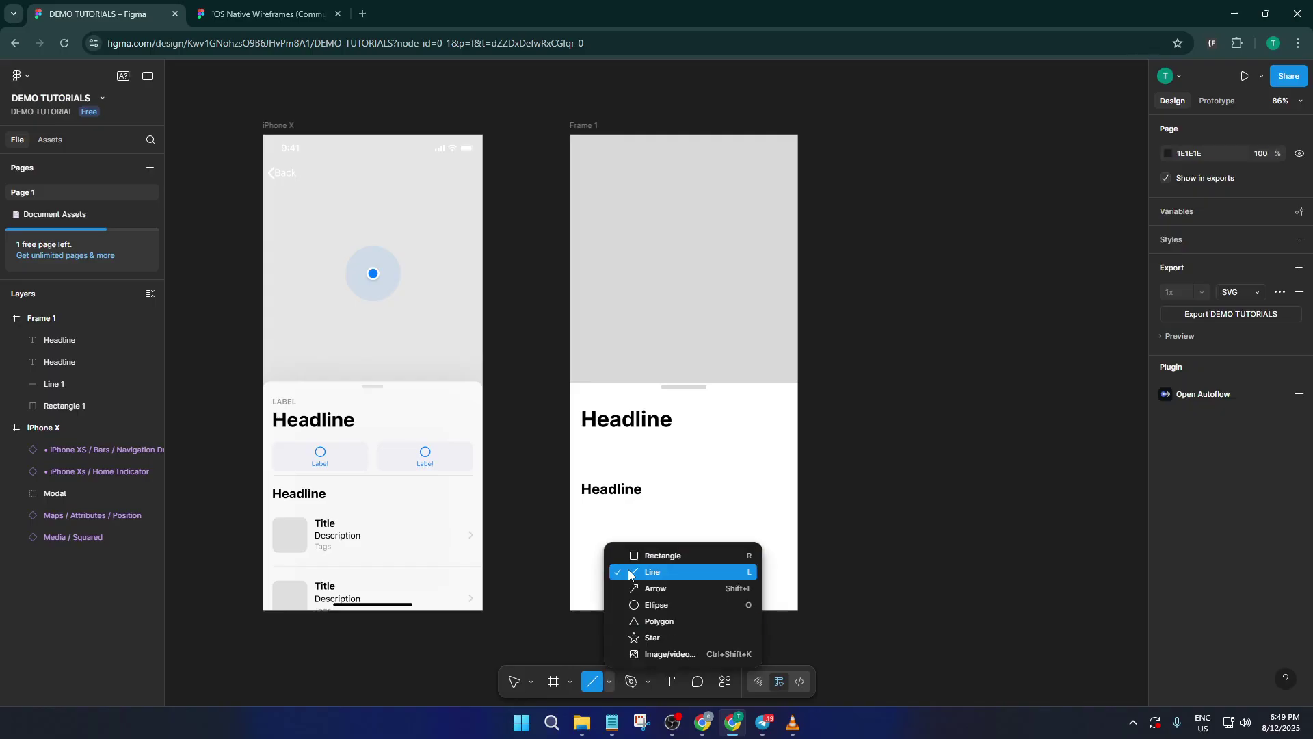
pyautogui.click(643, 555)
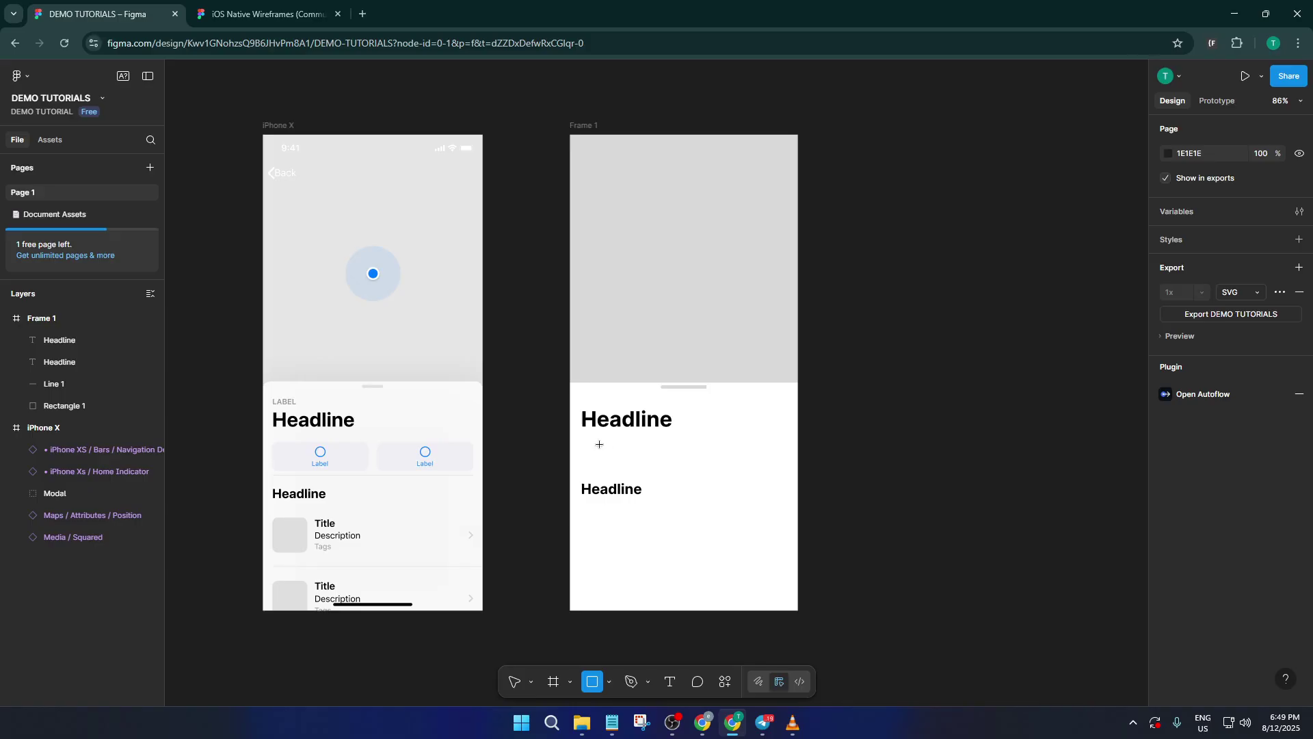
pyautogui.moveTo(586, 438)
pyautogui.mouseDown()
pyautogui.moveTo(658, 473)
pyautogui.moveTo(671, 465)
pyautogui.mouseUp()
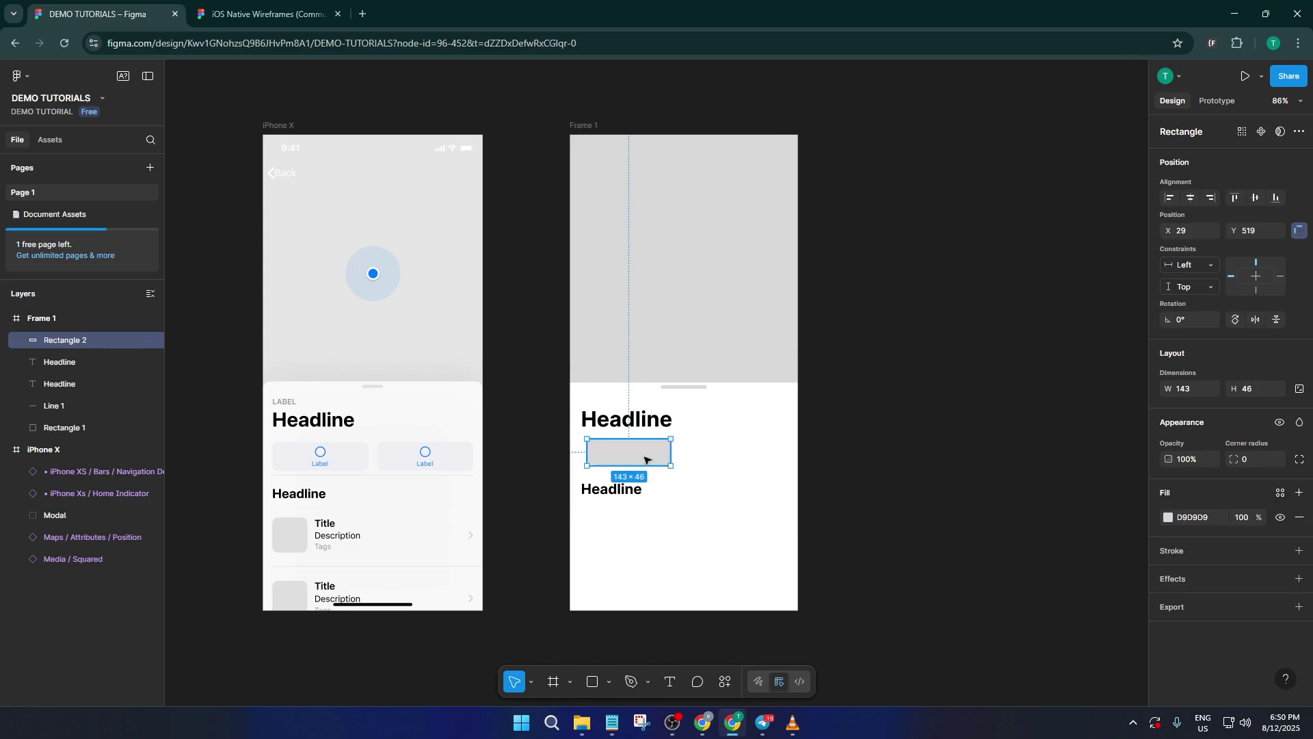
# Copy the rectangle to its right and below the second Headline, then narrow the lower copy.
pyautogui.doubleClick(645, 460)
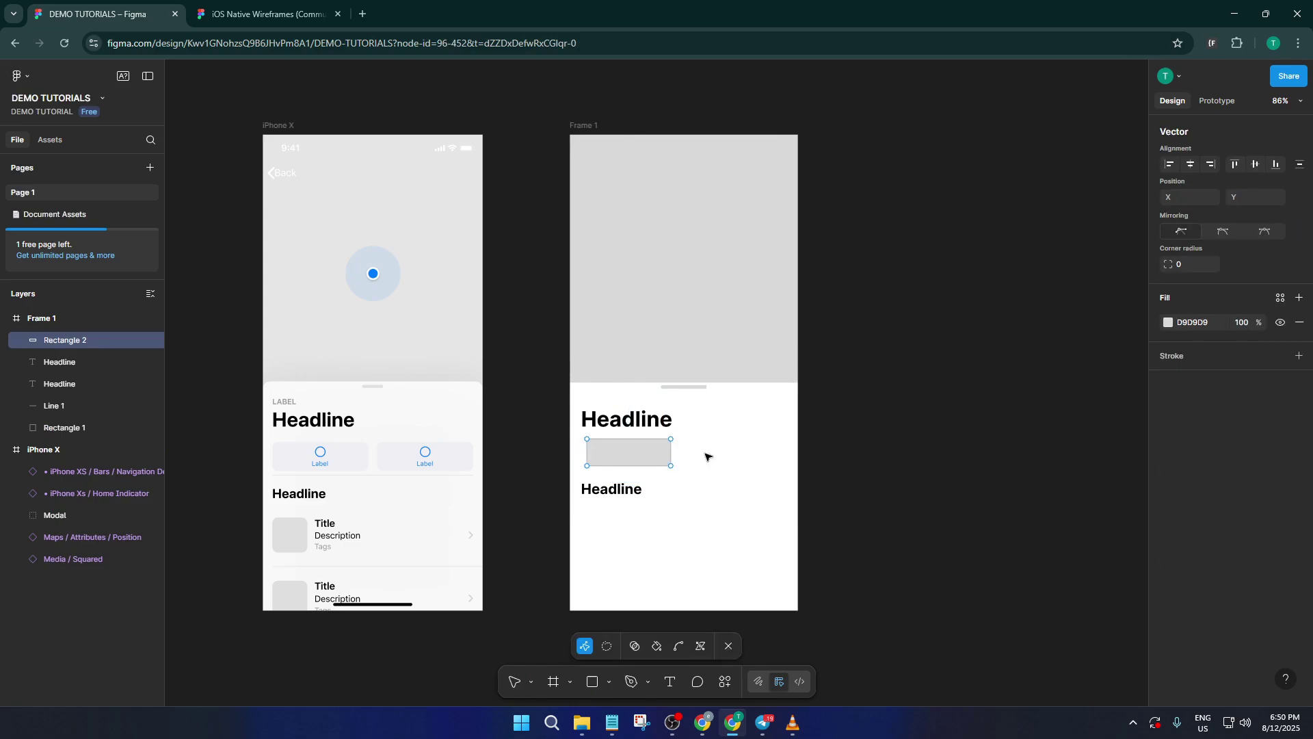
pyautogui.moveTo(638, 453); pyautogui.dragTo(739, 454)
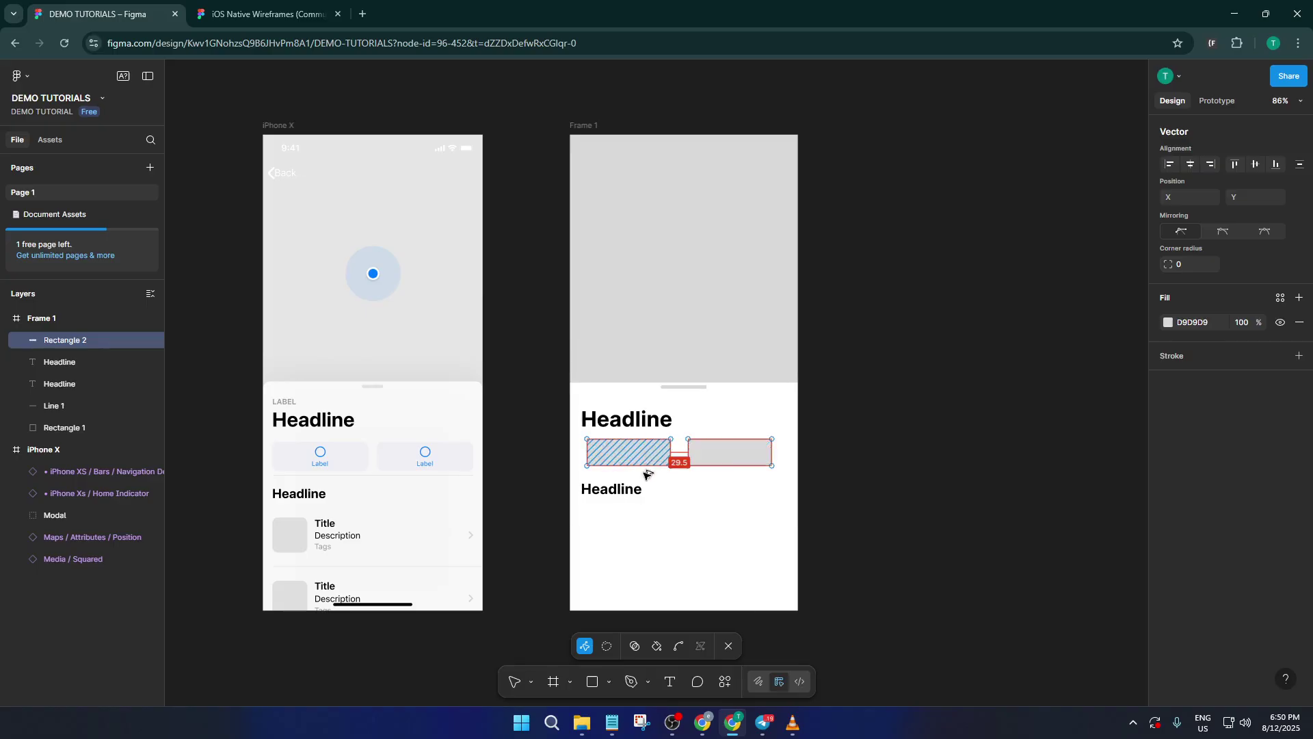
pyautogui.moveTo(646, 472); pyautogui.dragTo(642, 536)
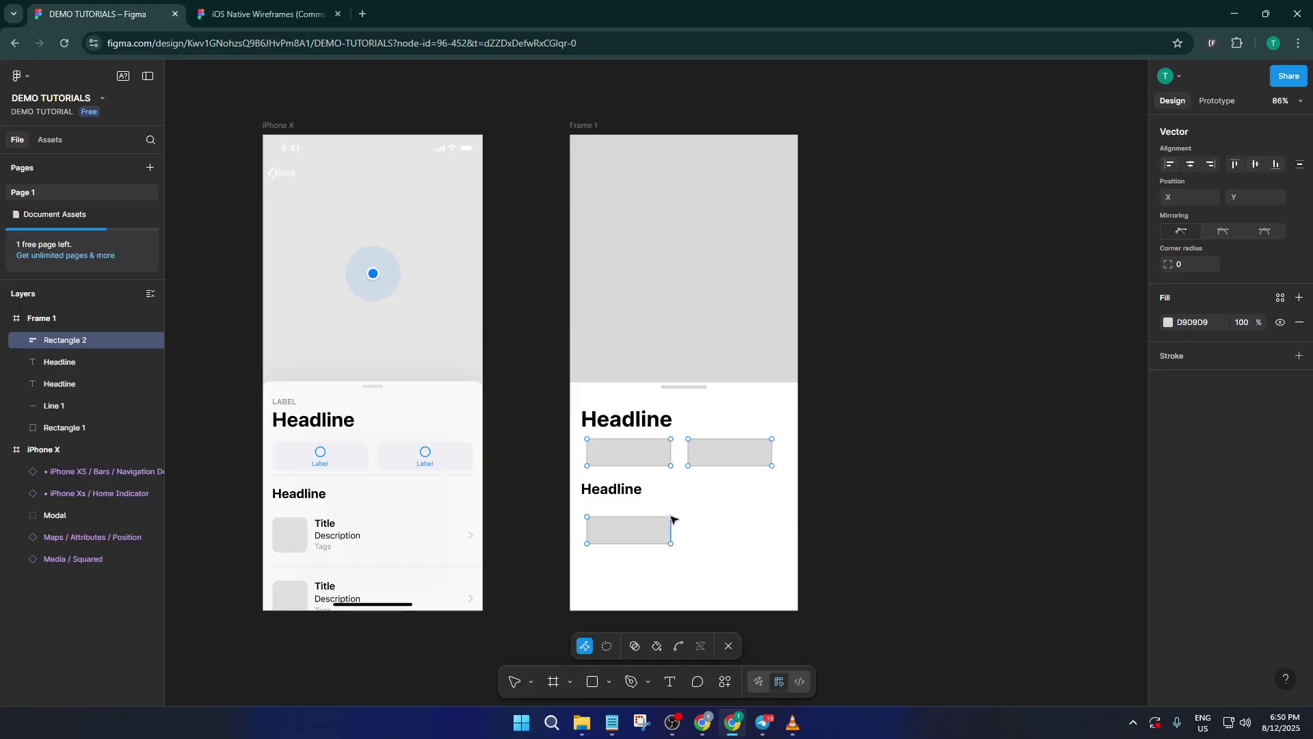
pyautogui.moveTo(671, 517); pyautogui.dragTo(650, 517)
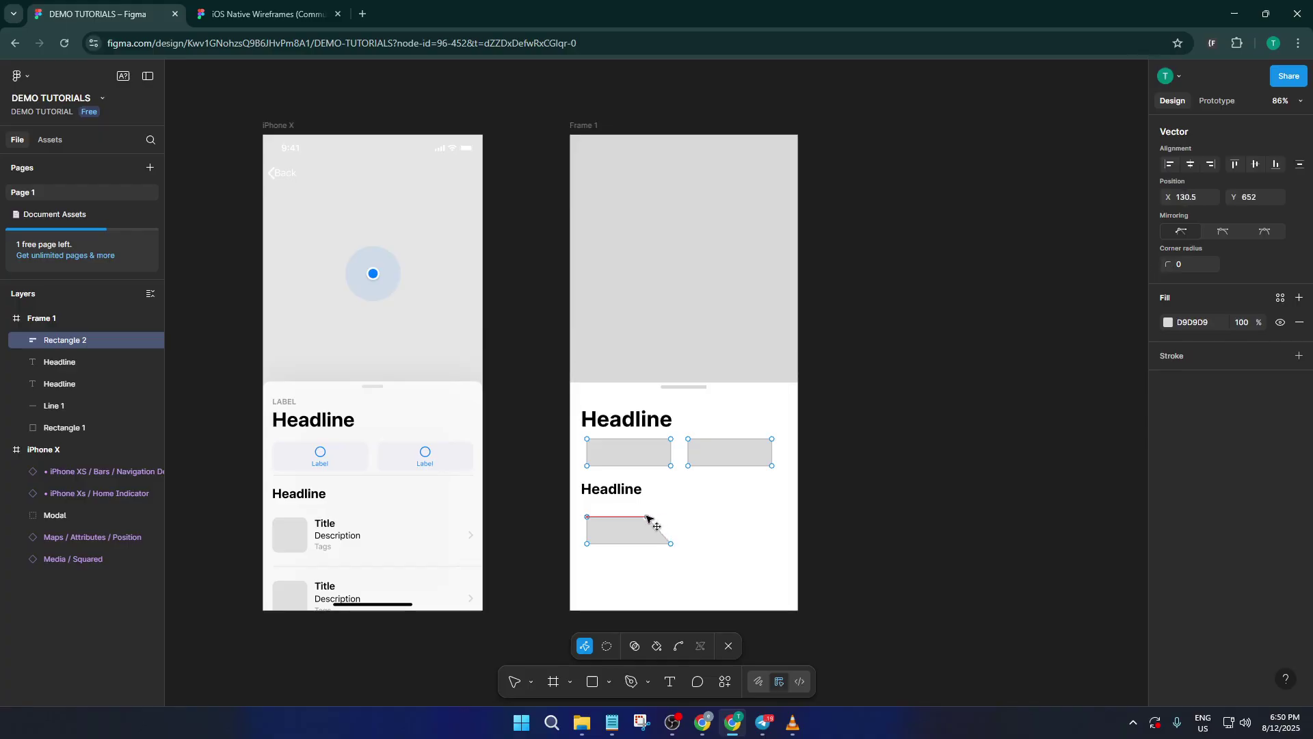
pyautogui.hotkey('ctrl', 'z')
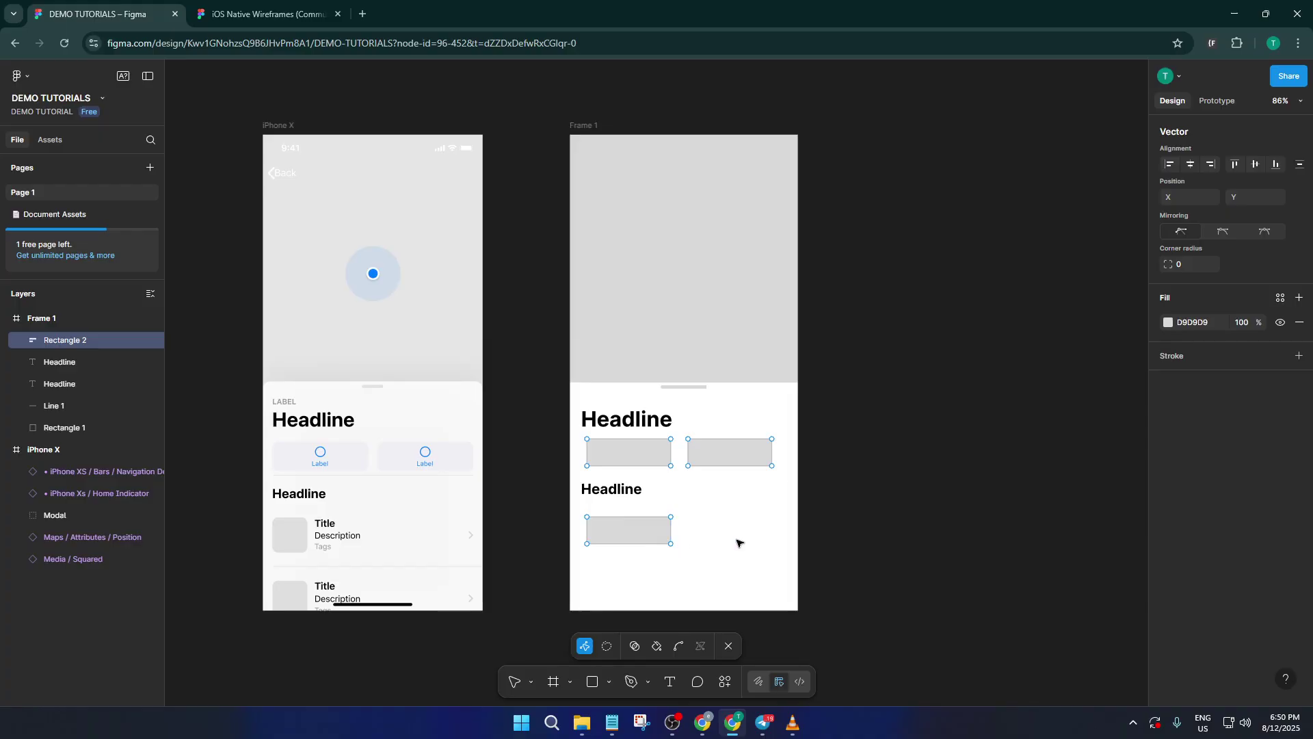
pyautogui.press('Escape')
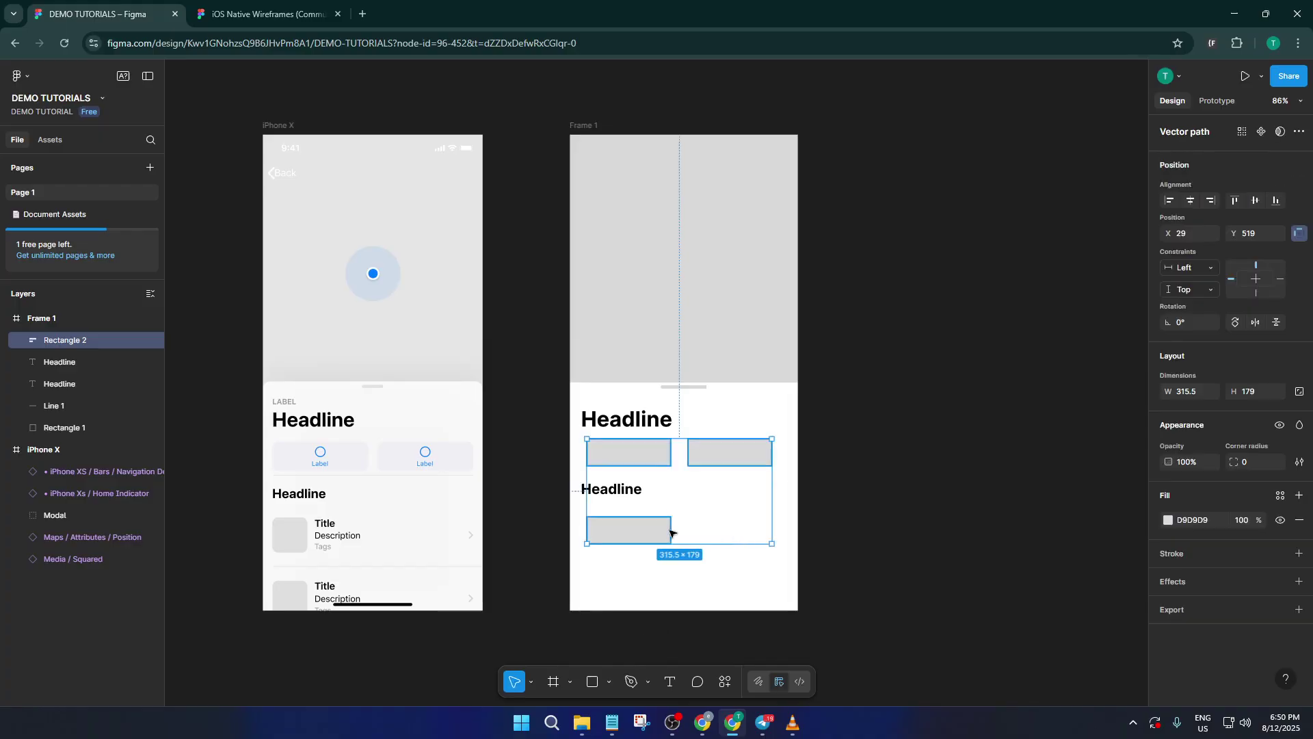
pyautogui.press('Return')
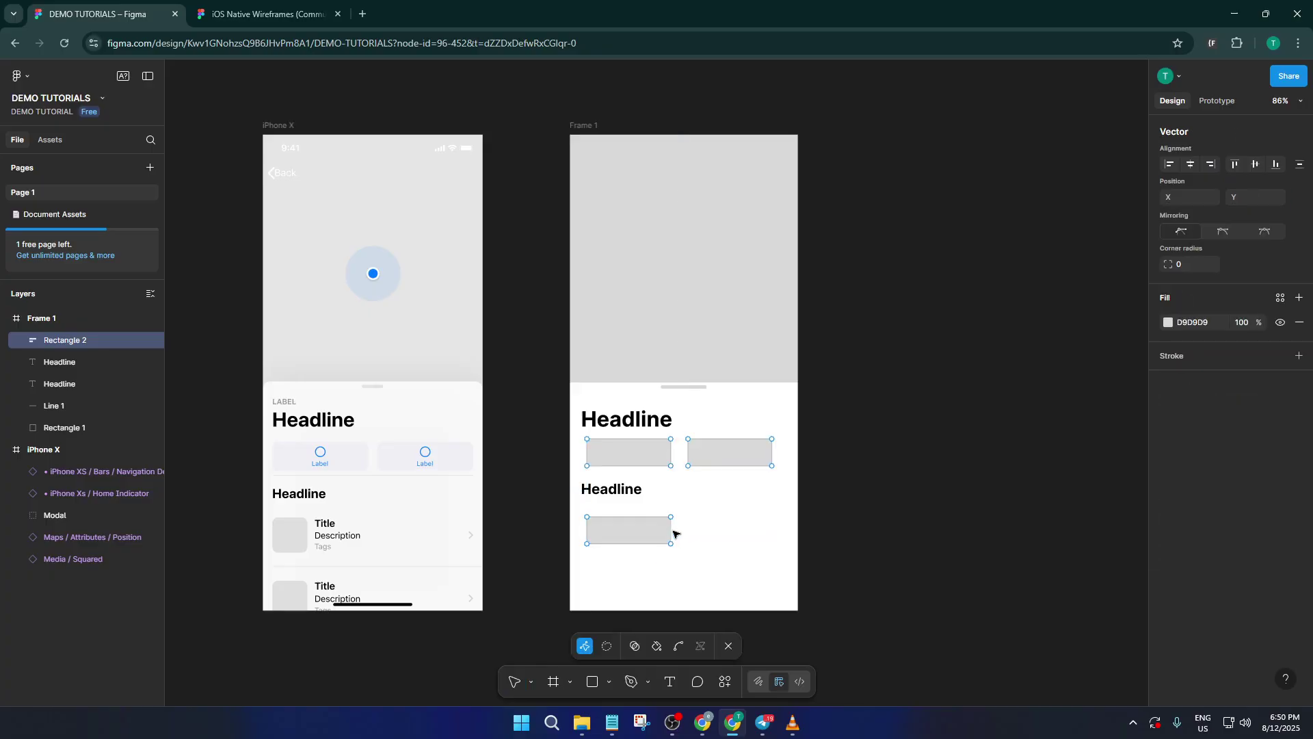
pyautogui.moveTo(671, 534); pyautogui.dragTo(631, 532)
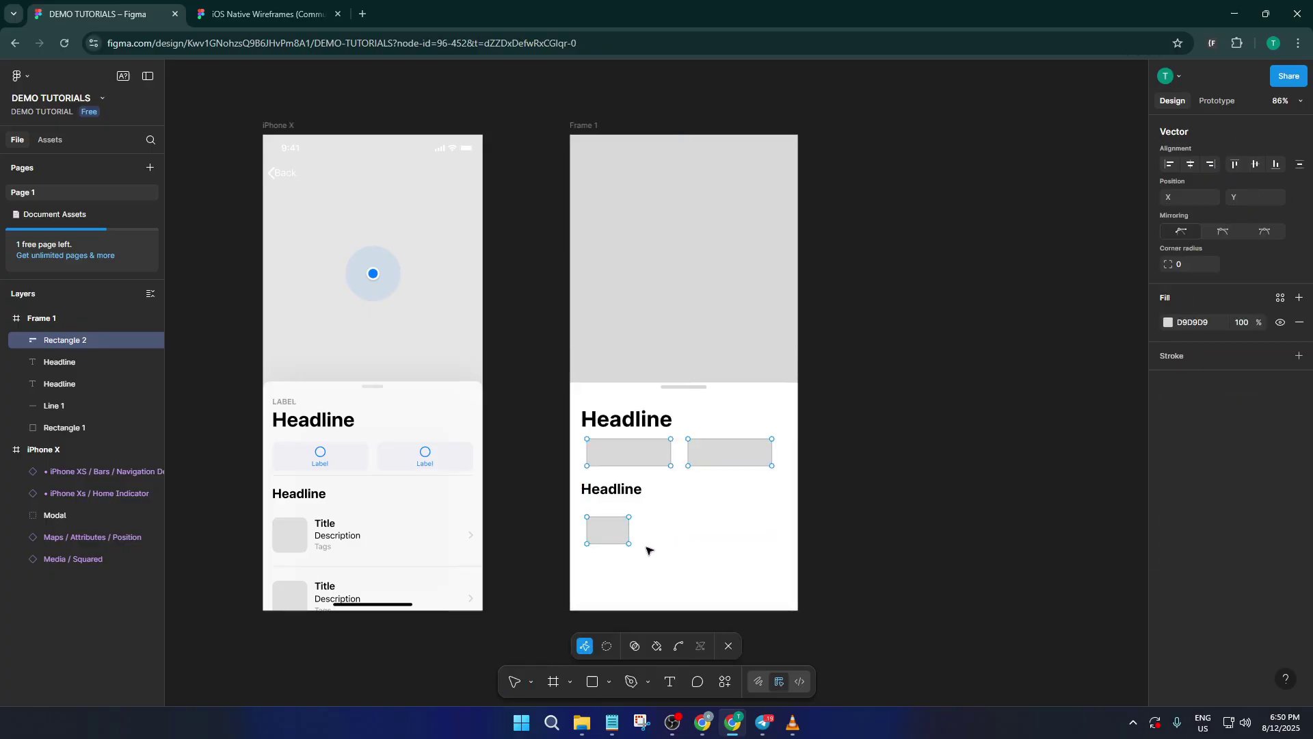